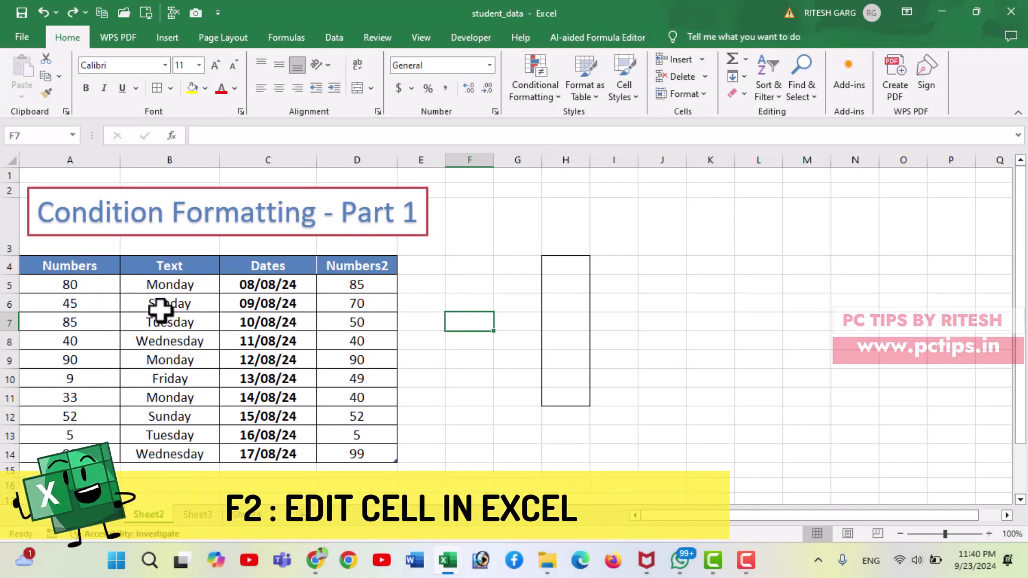
- Open cell B6 containing Sunday for in-cell editing, and leave edit mode by moving to cell B7
{"action": "left_click", "coordinate": [161, 308]}
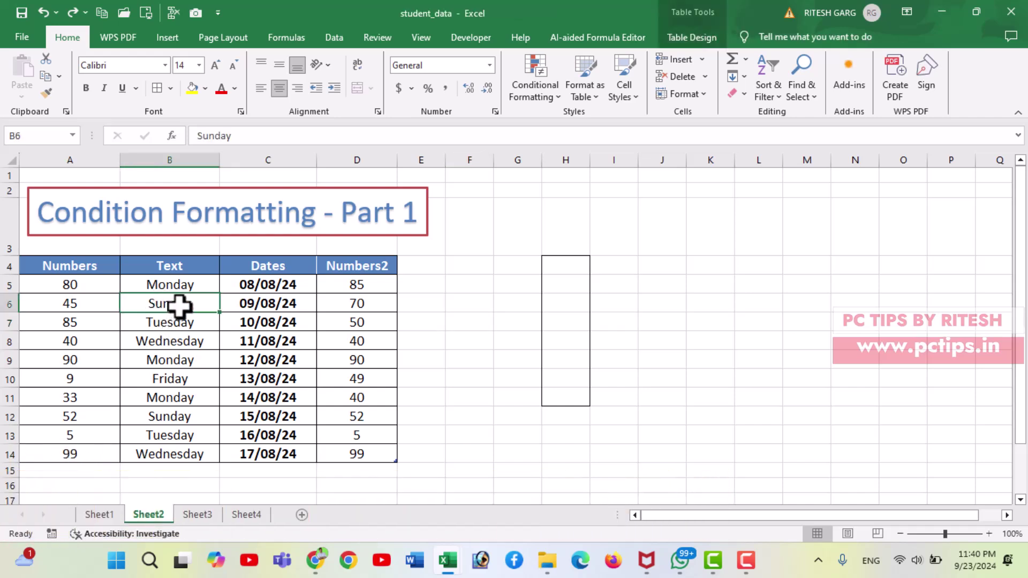
{"action": "key", "text": "F2"}
{"action": "left_click_drag", "start_coordinate": [198, 302], "coordinate": [155, 327]}
{"action": "left_click", "coordinate": [156, 326]}
{"action": "left_click", "coordinate": [164, 306]}
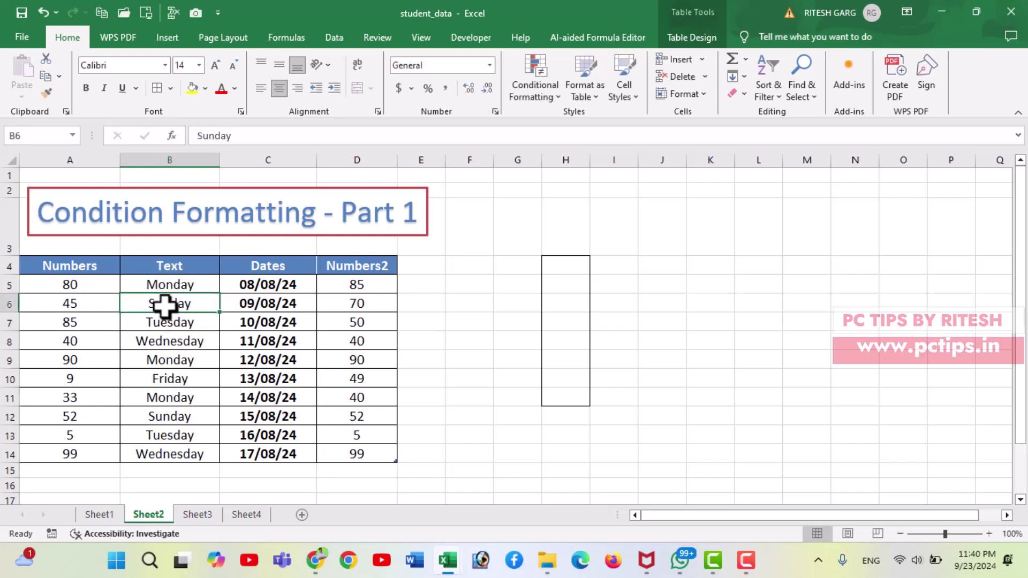
{"action": "key", "text": "F2"}
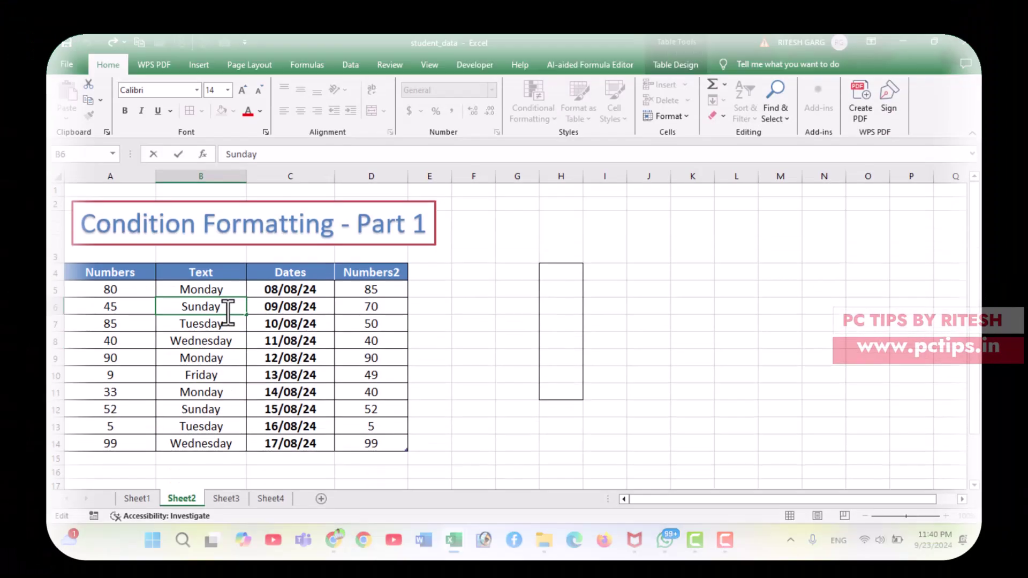
{"action": "left_click", "coordinate": [185, 323]}
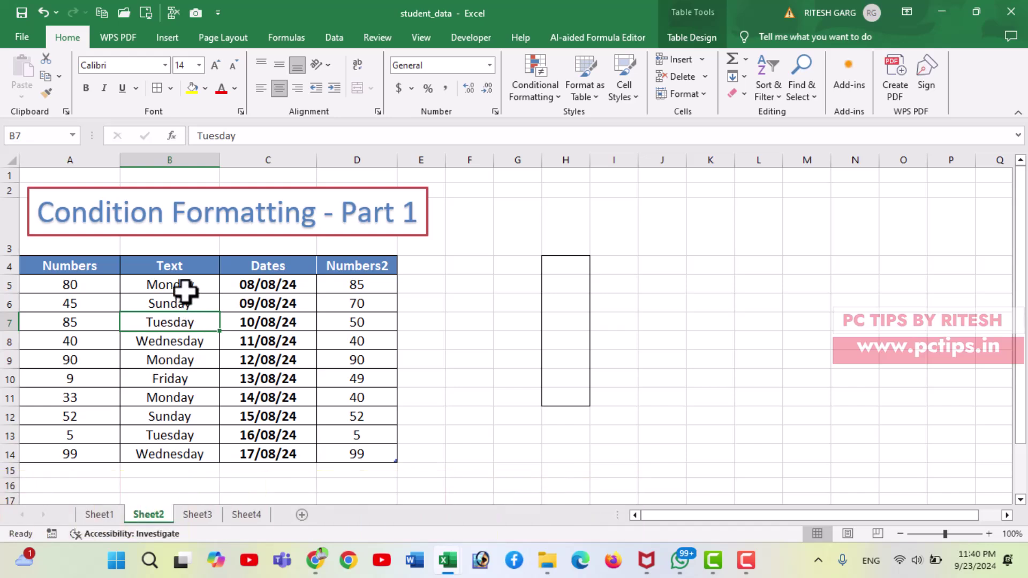
- Copy the weekday cells B5:B7 and paste them into the empty cells starting at J5
{"action": "left_click_drag", "start_coordinate": [179, 281], "coordinate": [180, 318]}
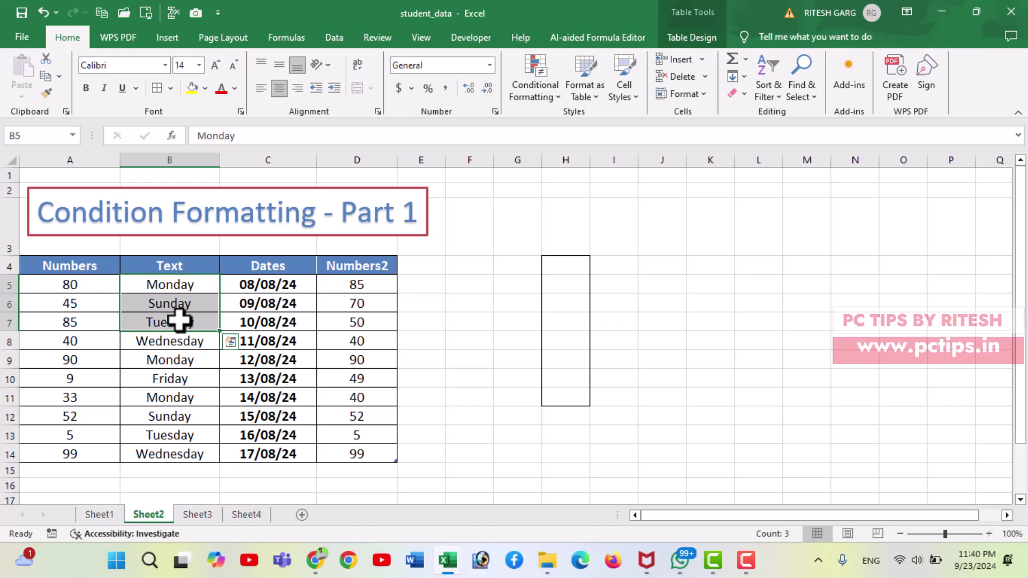
{"action": "key", "text": "ctrl+c"}
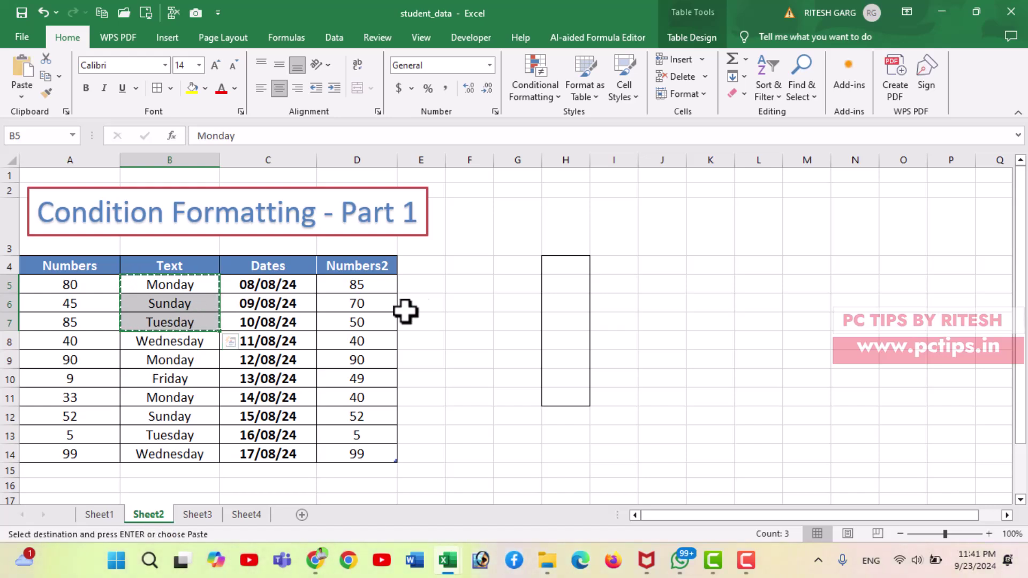
{"action": "left_click", "coordinate": [665, 285]}
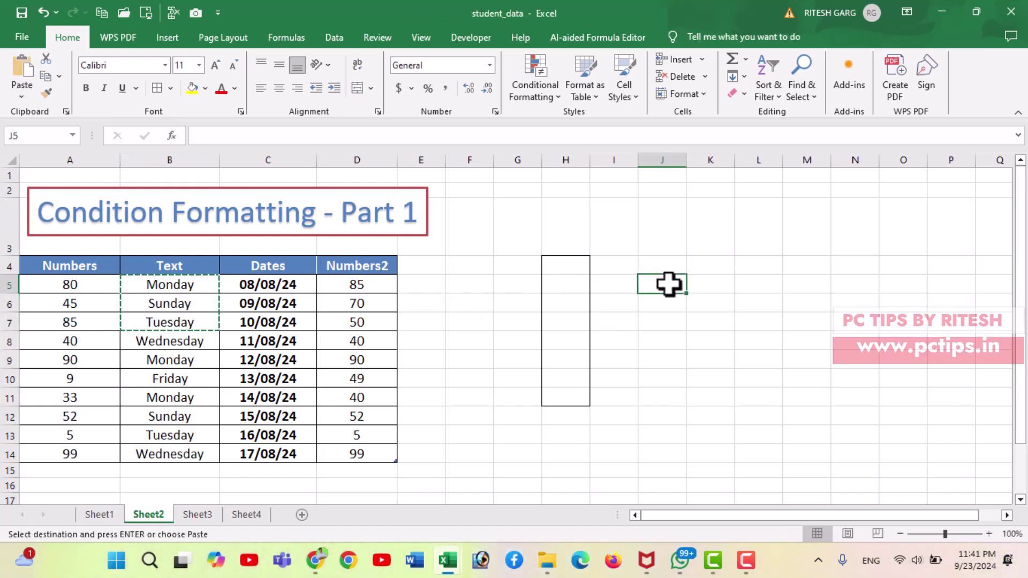
{"action": "key", "text": "ctrl+v"}
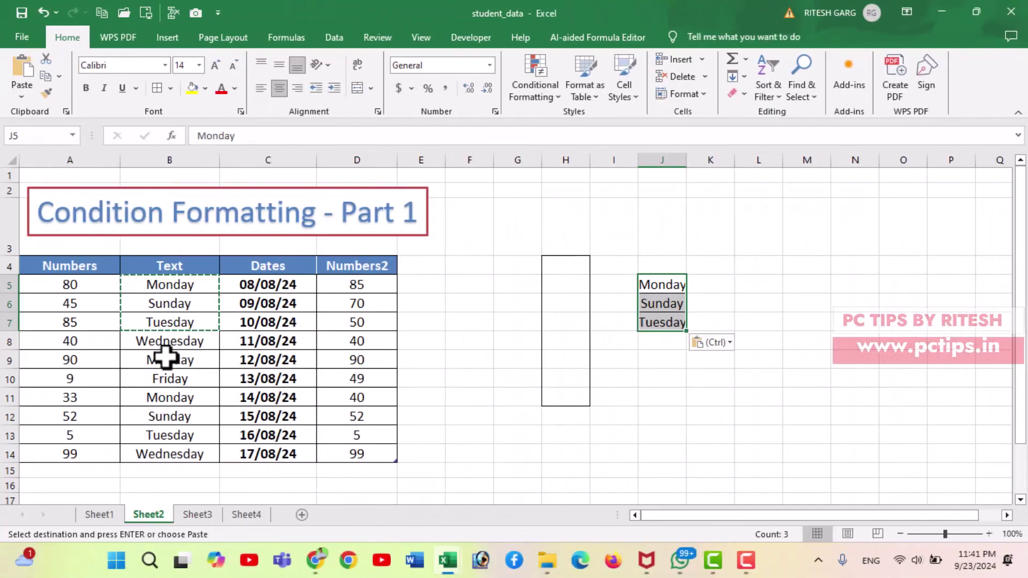
{"action": "left_click", "coordinate": [168, 360]}
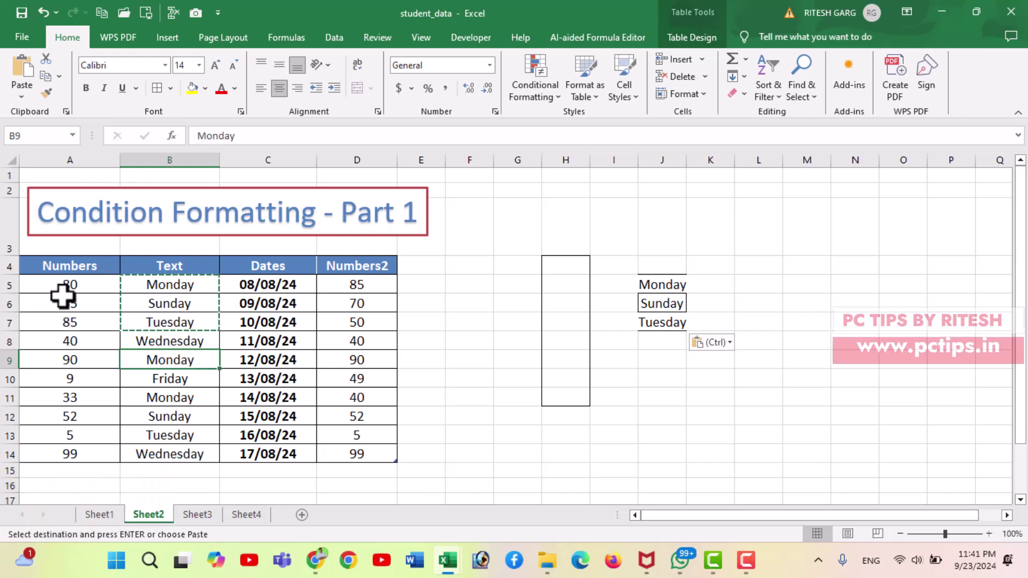
- Try removing all borders from the table's data range A5:D14 and undo the removal
{"action": "left_click_drag", "start_coordinate": [64, 284], "coordinate": [355, 454]}
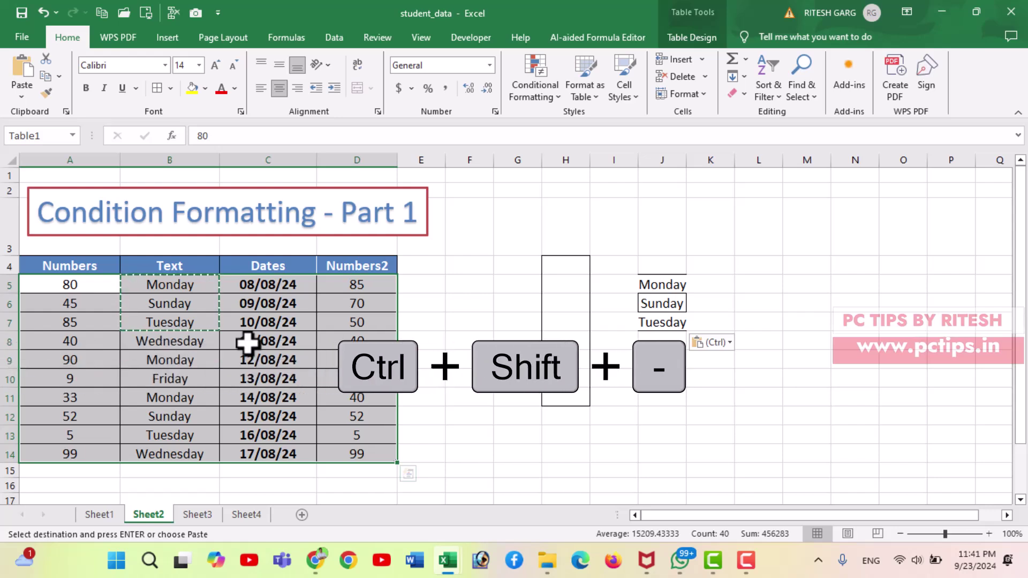
{"action": "key", "text": "ctrl+shift+minus"}
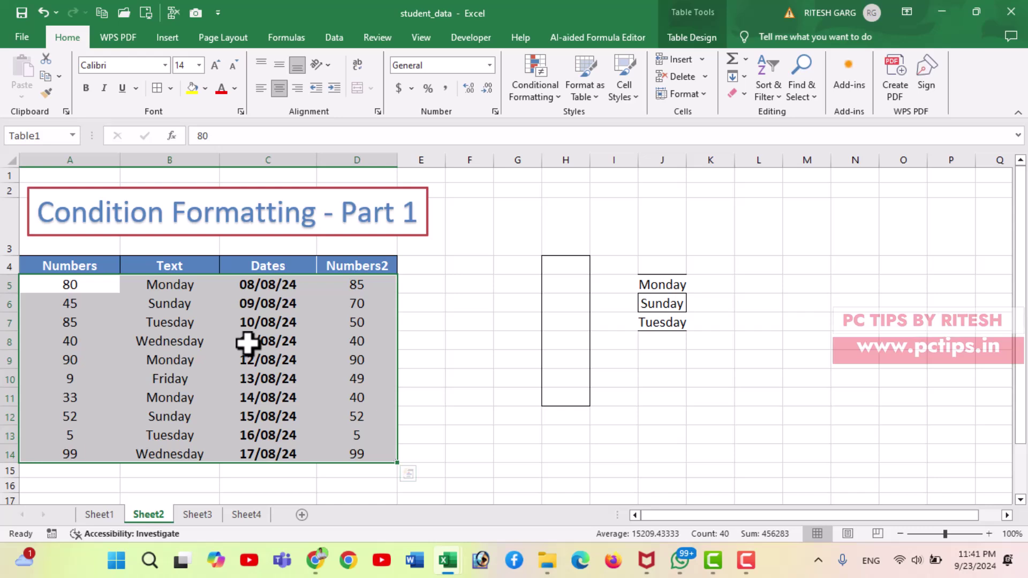
{"action": "key", "text": "ctrl+z"}
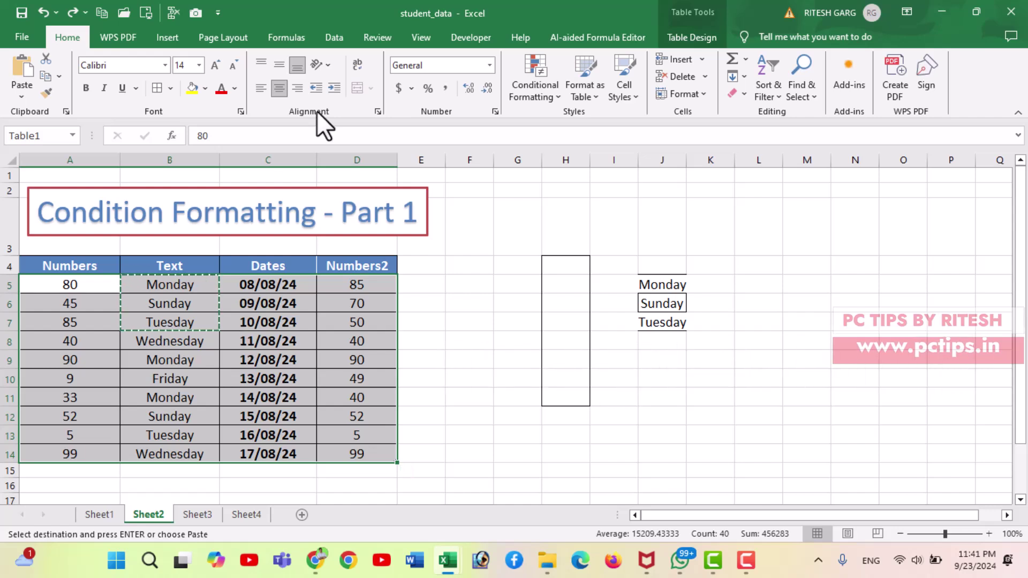
- Left-align the contents of the table's data range A5:D14
{"action": "left_click", "coordinate": [261, 88]}
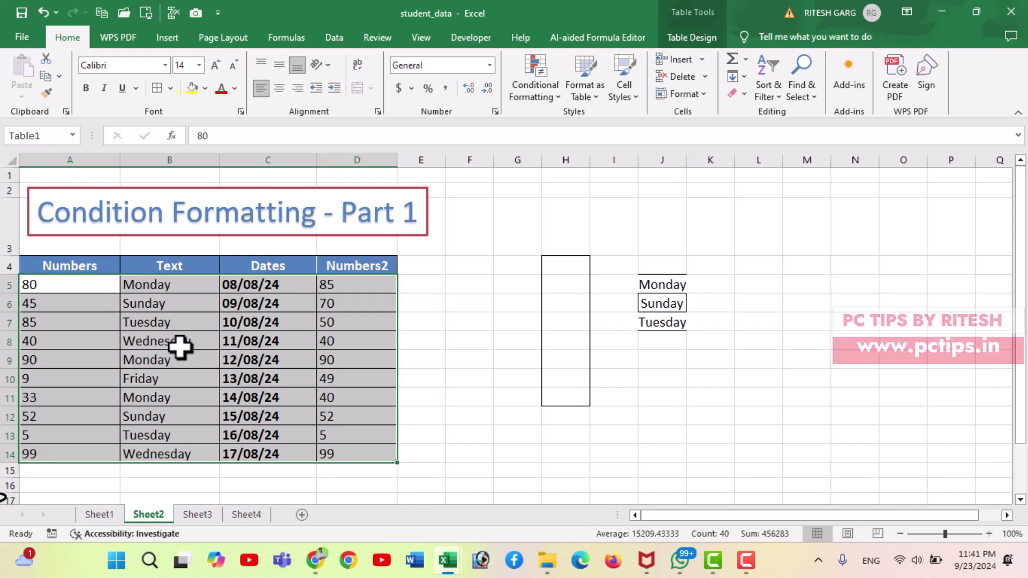
{"action": "left_click", "coordinate": [180, 347]}
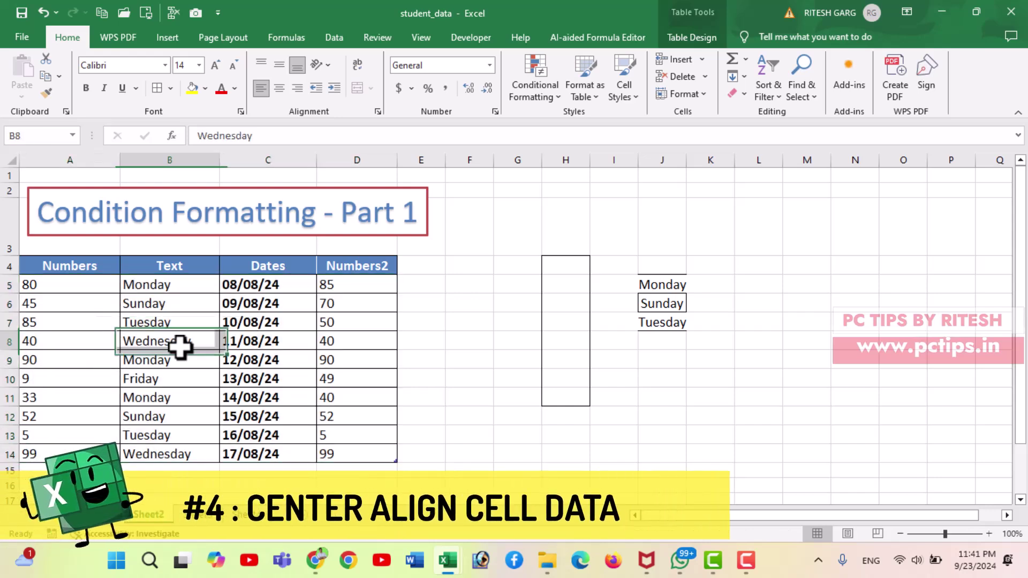
- Center the contents of the table's data range A5:D14 horizontally
{"action": "left_click_drag", "start_coordinate": [76, 289], "coordinate": [340, 452]}
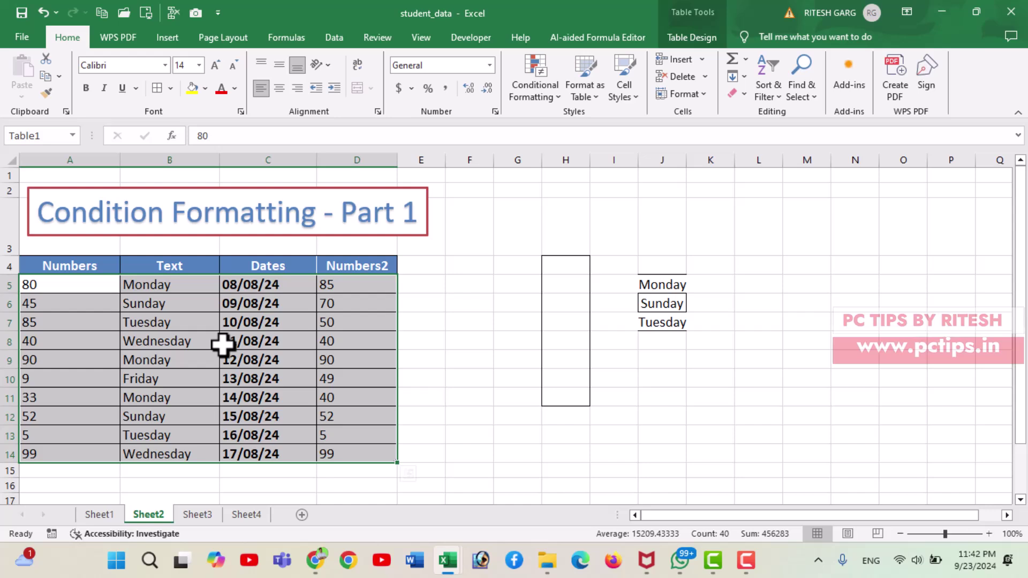
{"action": "key", "text": "alt"}
{"action": "key", "text": "h"}
{"action": "key", "text": "a"}
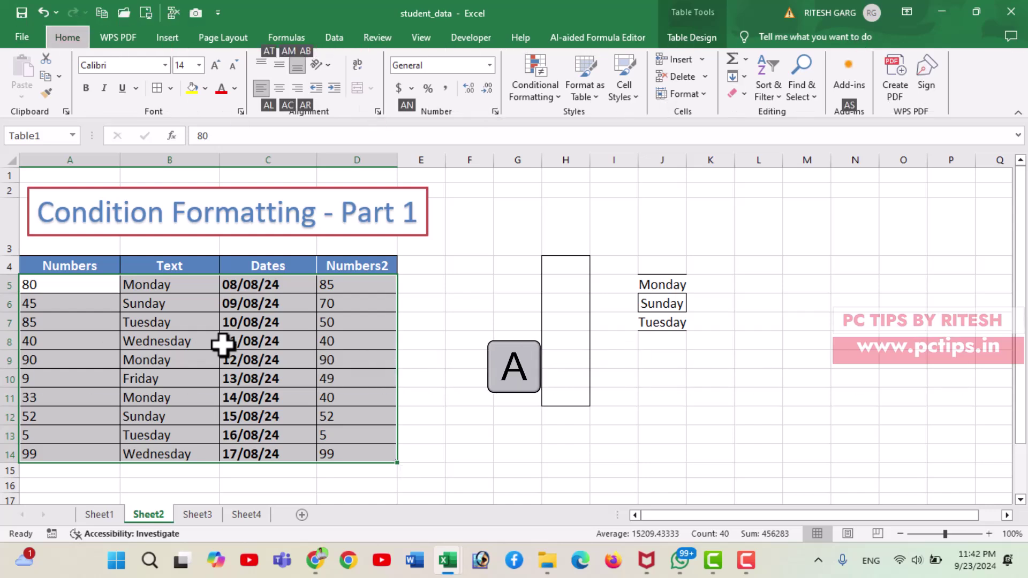
{"action": "key", "text": "c"}
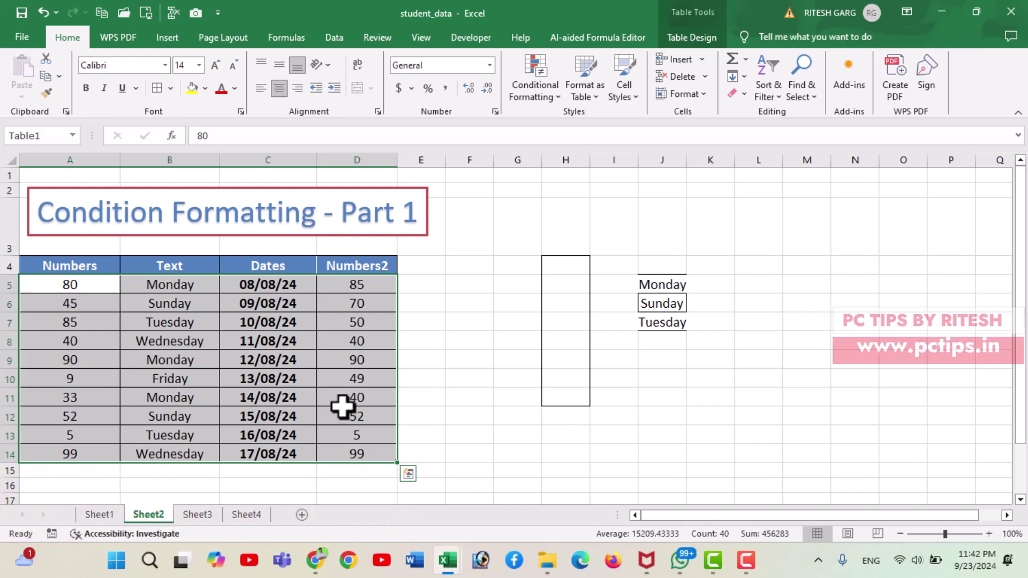
- Fill the table's data range A5:D14 with the lightest tint of the green theme color
{"action": "key", "text": "alt"}
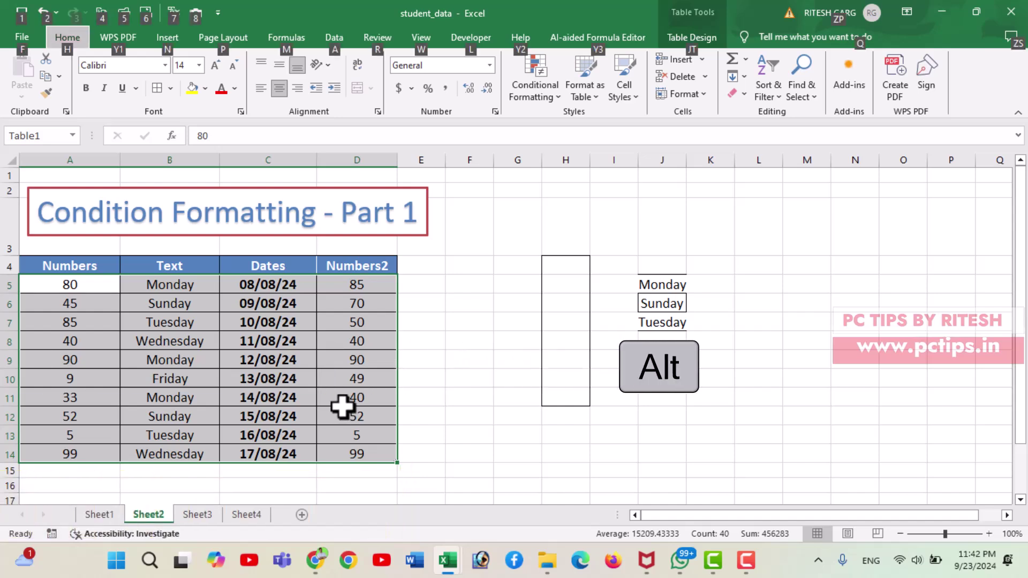
{"action": "key", "text": "h"}
{"action": "key", "text": "h"}
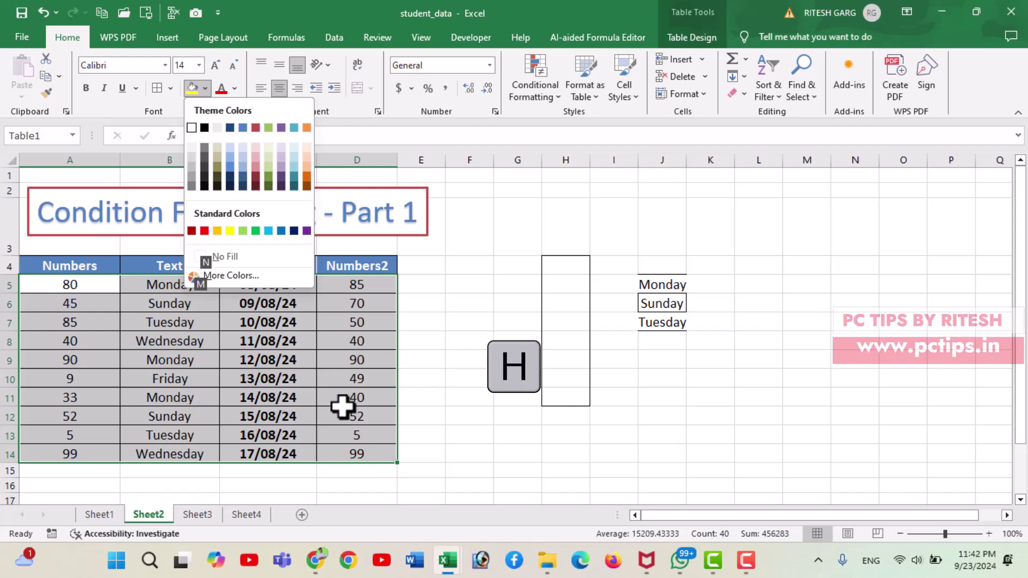
{"action": "key", "text": "Right"}
{"action": "key", "text": "Right"}
{"action": "key", "text": "Down"}
{"action": "key", "text": "Right"}
{"action": "key", "text": "Right"}
{"action": "key", "text": "Right"}
{"action": "key", "text": "Right"}
{"action": "key", "text": "Right"}
{"action": "key", "text": "Right"}
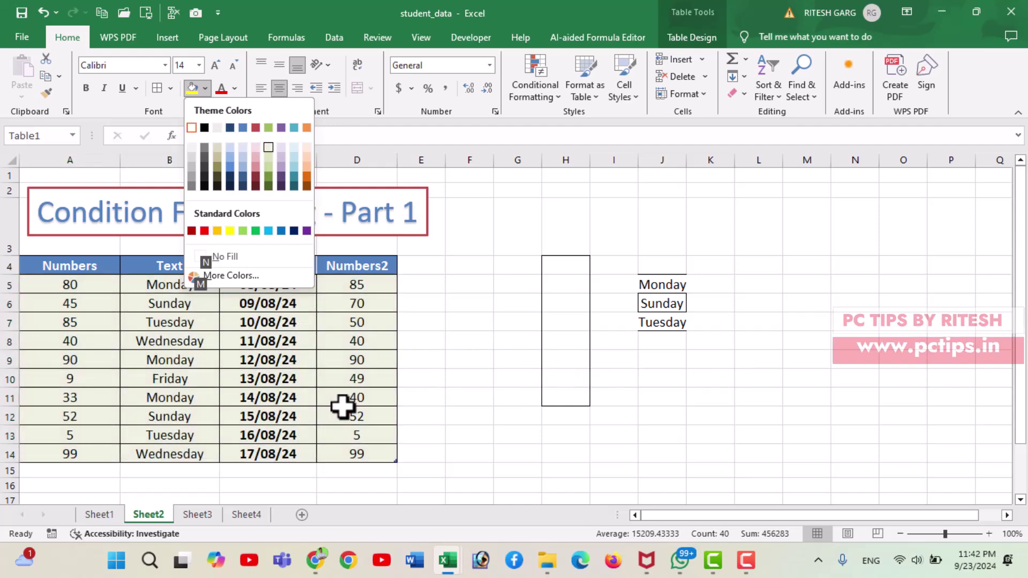
{"action": "key", "text": "Return"}
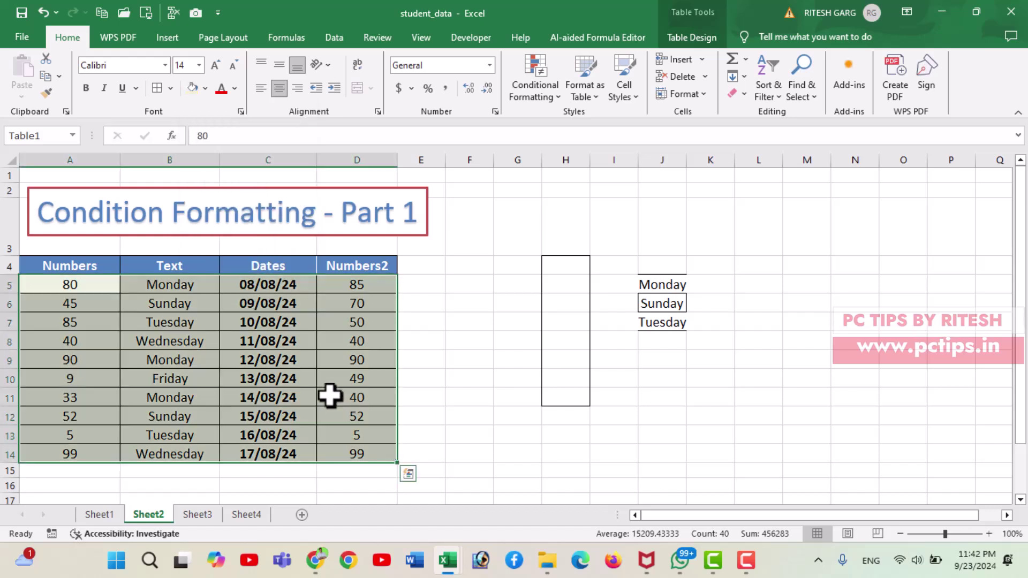
{"action": "left_click", "coordinate": [244, 361]}
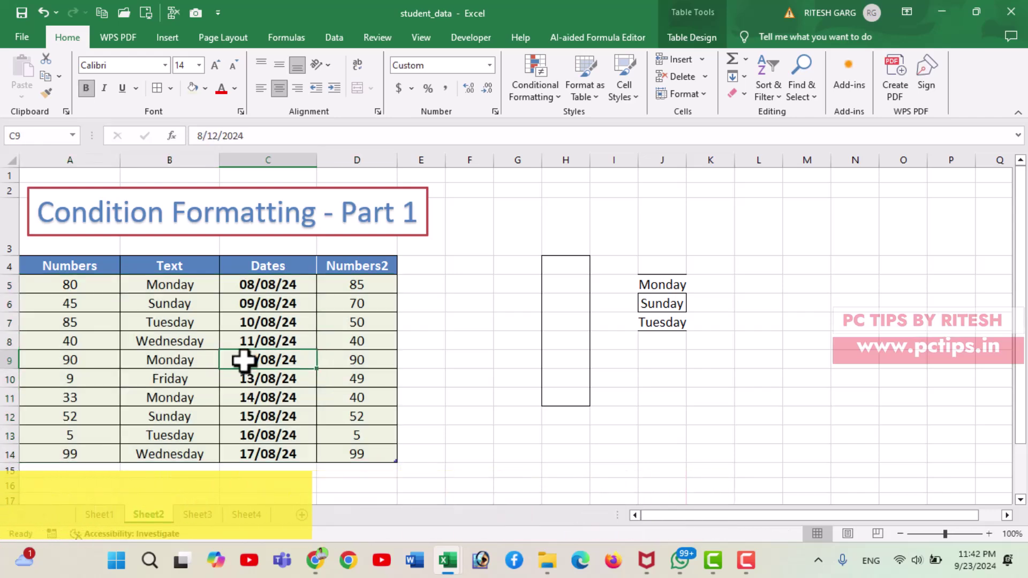
- Remove the borders from the filled data range A5:D14
{"action": "left_click", "coordinate": [94, 292]}
{"action": "left_click_drag", "start_coordinate": [94, 292], "coordinate": [344, 458]}
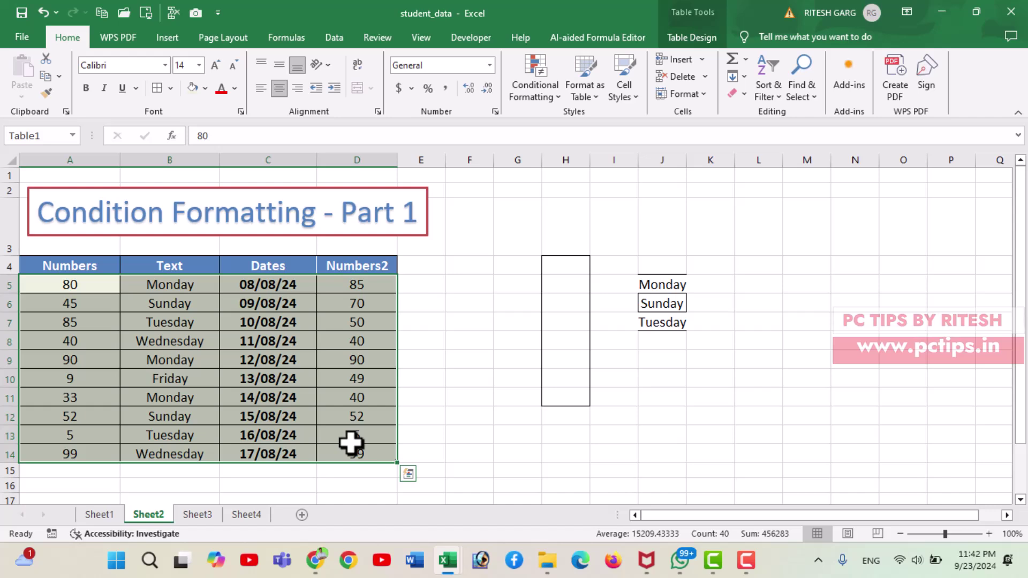
{"action": "key", "text": "ctrl+shift+minus"}
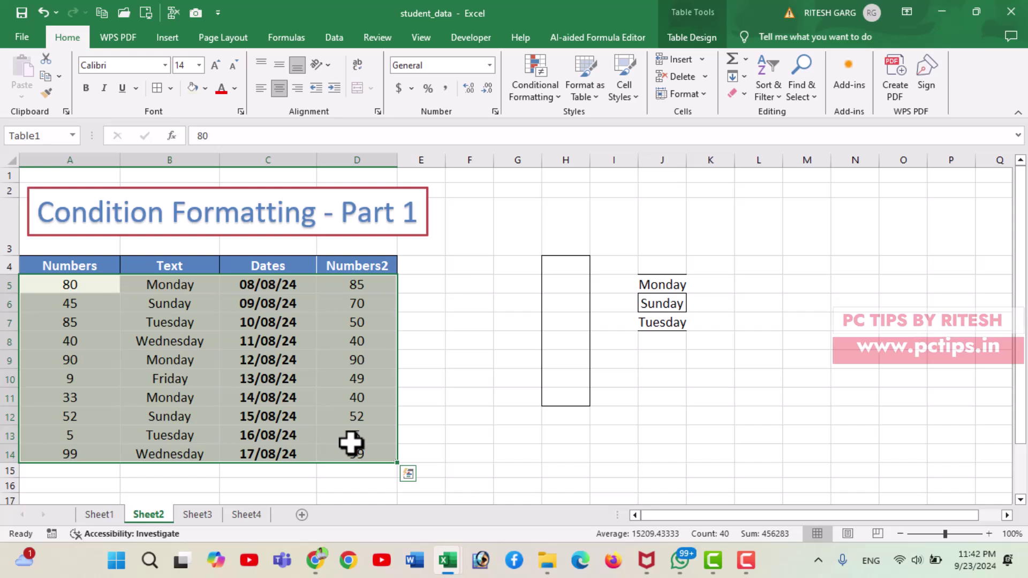
- Apply All Borders to the table's data range A5:D14
{"action": "key", "text": "alt"}
{"action": "key", "text": "h"}
{"action": "key", "text": "b"}
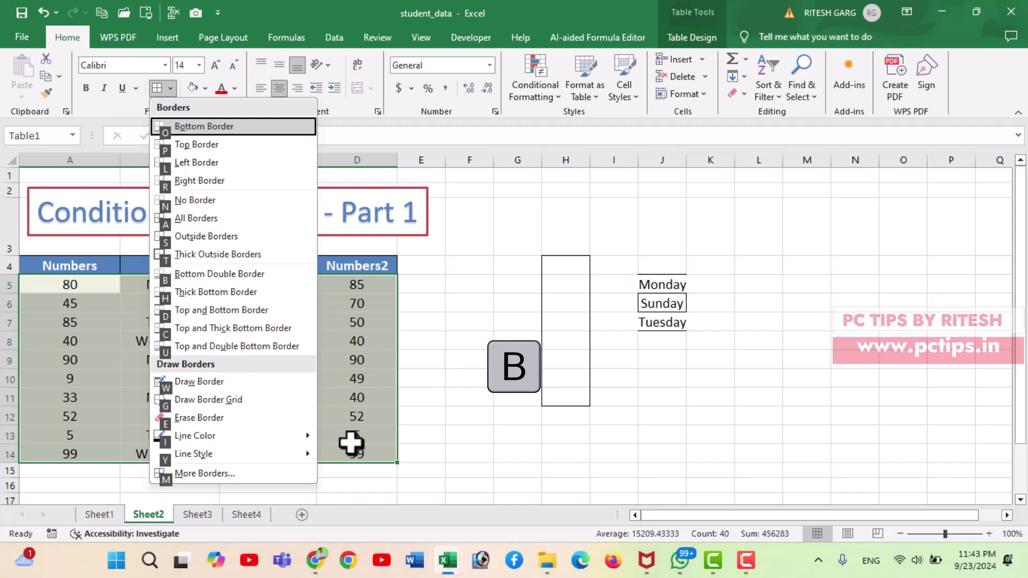
{"action": "key", "text": "Down"}
{"action": "key", "text": "Down"}
{"action": "key", "text": "Down"}
{"action": "key", "text": "Down"}
{"action": "key", "text": "Down"}
{"action": "key", "text": "Down"}
{"action": "key", "text": "Up"}
{"action": "key", "text": "Return"}
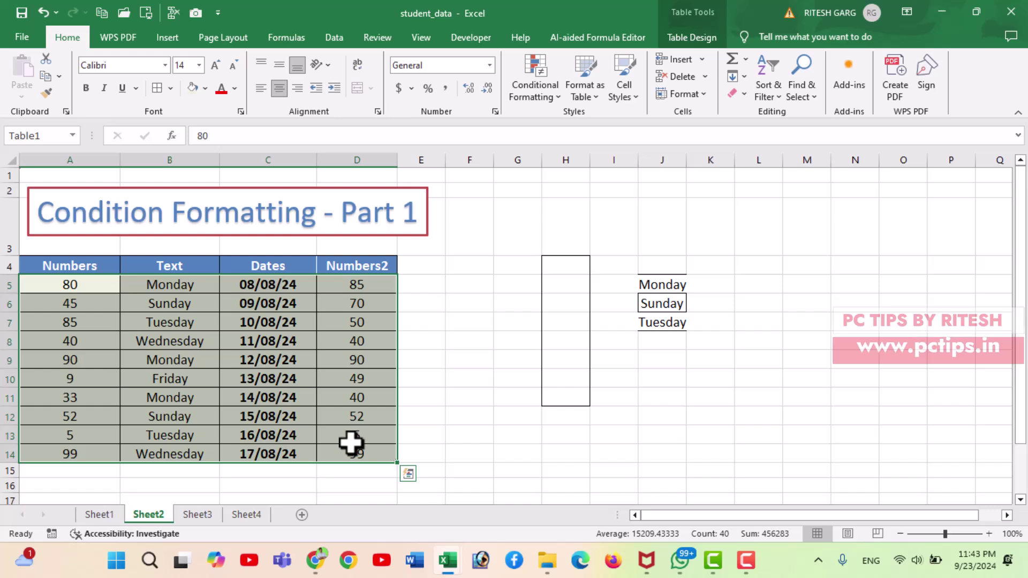
{"action": "left_click", "coordinate": [292, 341]}
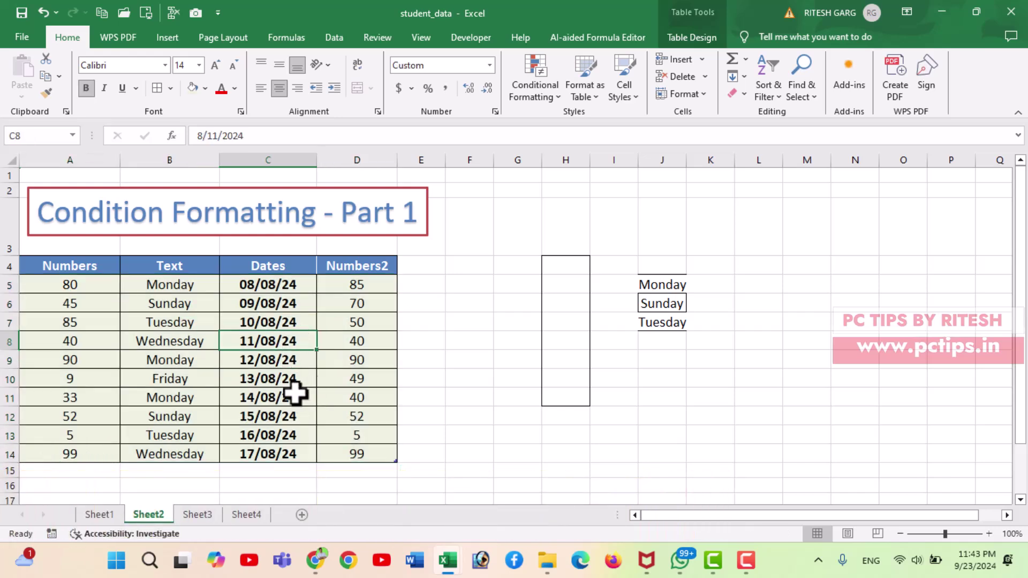
- Extend the selection from C9 up to the Dates header, then from C9 down to the column's last entry
{"action": "left_click", "coordinate": [271, 360]}
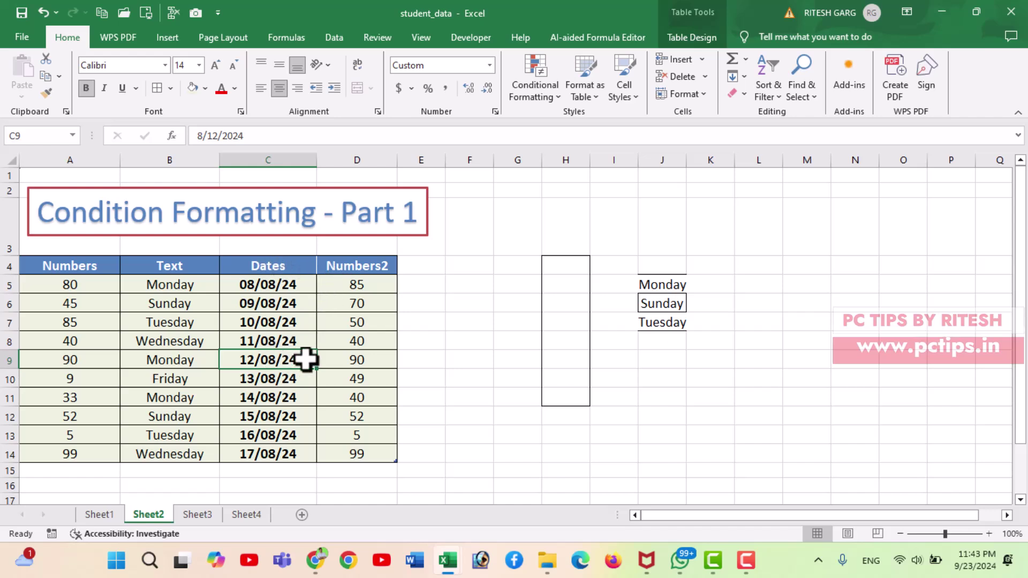
{"action": "key", "text": "ctrl+shift+Up"}
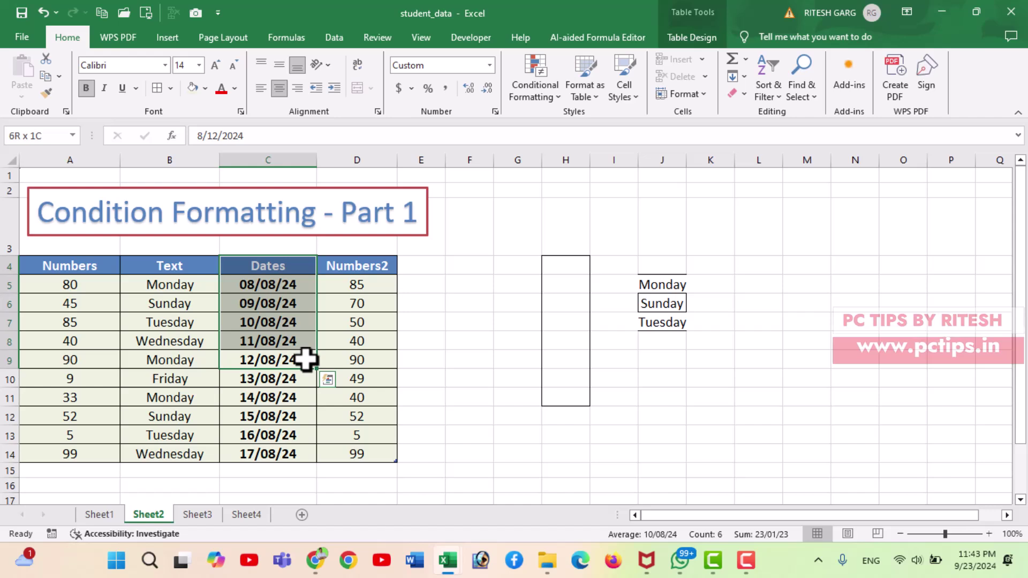
{"action": "left_click", "coordinate": [306, 359]}
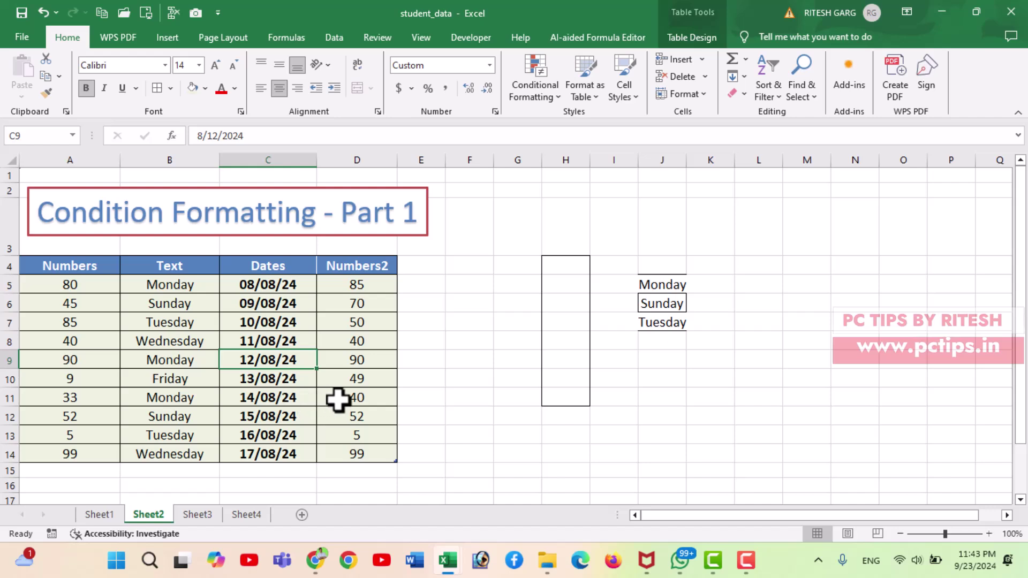
{"action": "key", "text": "ctrl+shift+Down"}
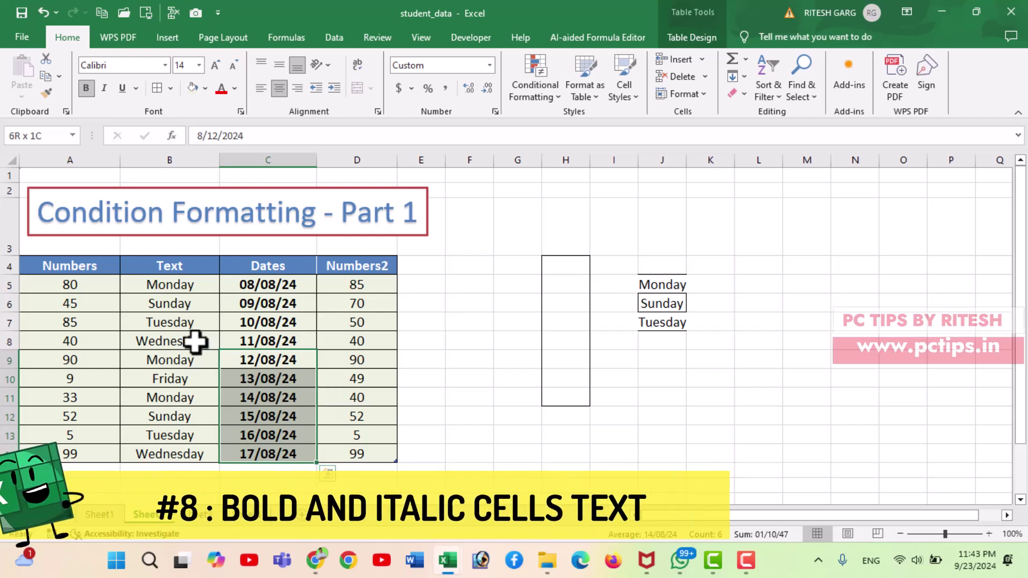
- Make the weekday entries in B5:B14 of the Text column bold and italic
{"action": "left_click_drag", "start_coordinate": [185, 288], "coordinate": [192, 455]}
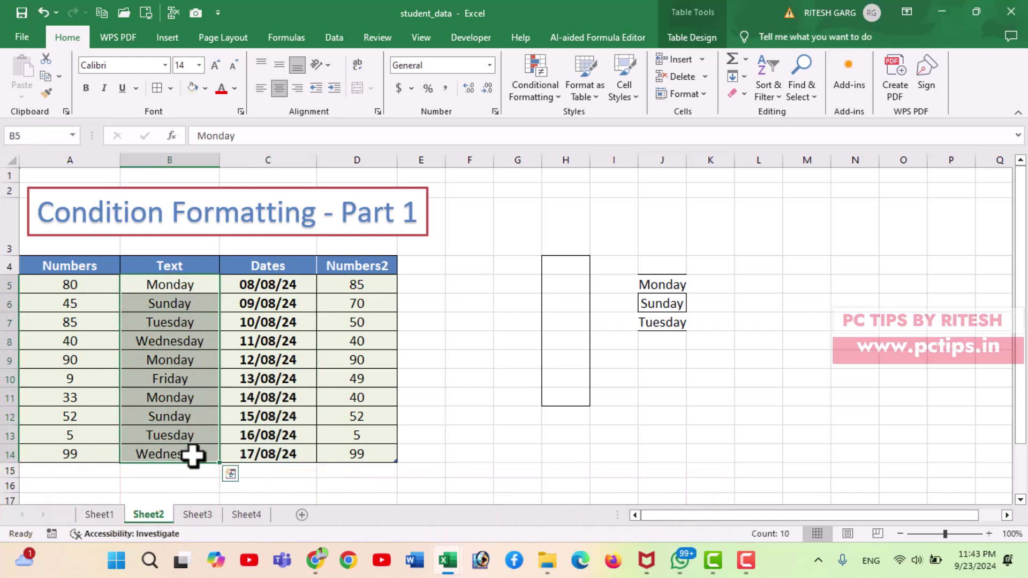
{"action": "key", "text": "ctrl+b"}
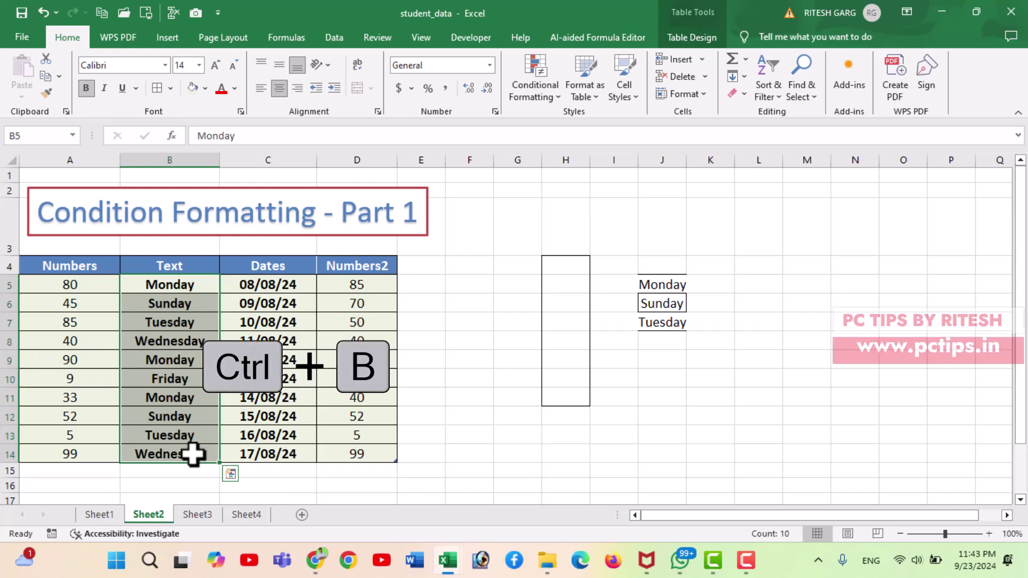
{"action": "key", "text": "ctrl+i"}
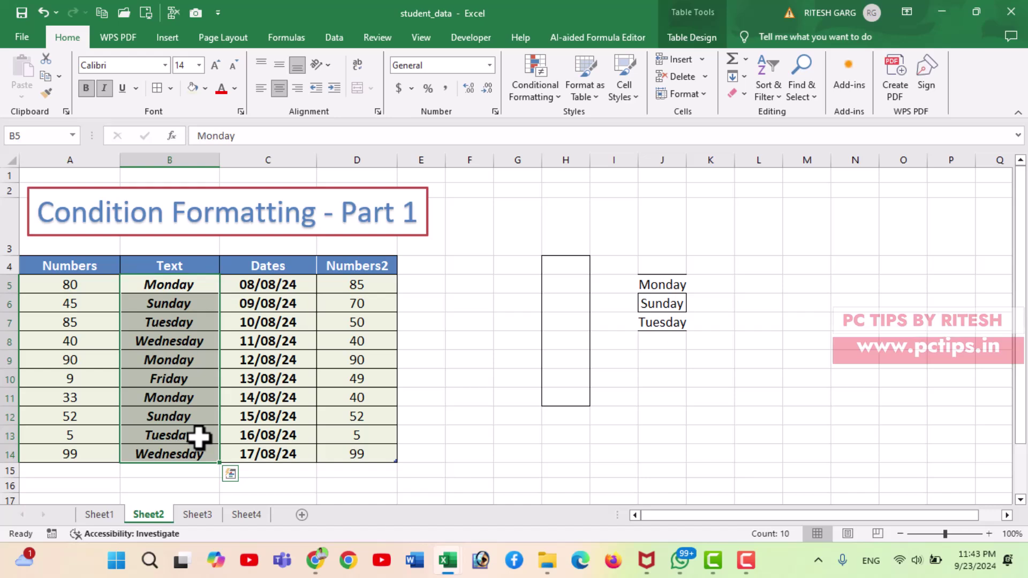
{"action": "left_click", "coordinate": [172, 304]}
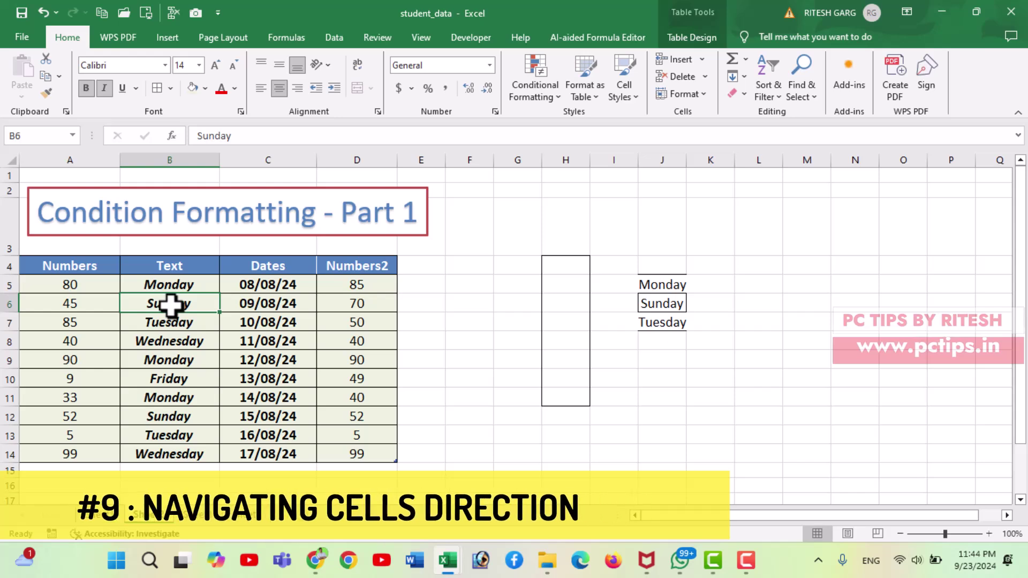
- Starting from A5, move the active cell two columns forward along the row to C5 in the Dates column
{"action": "left_click", "coordinate": [105, 286]}
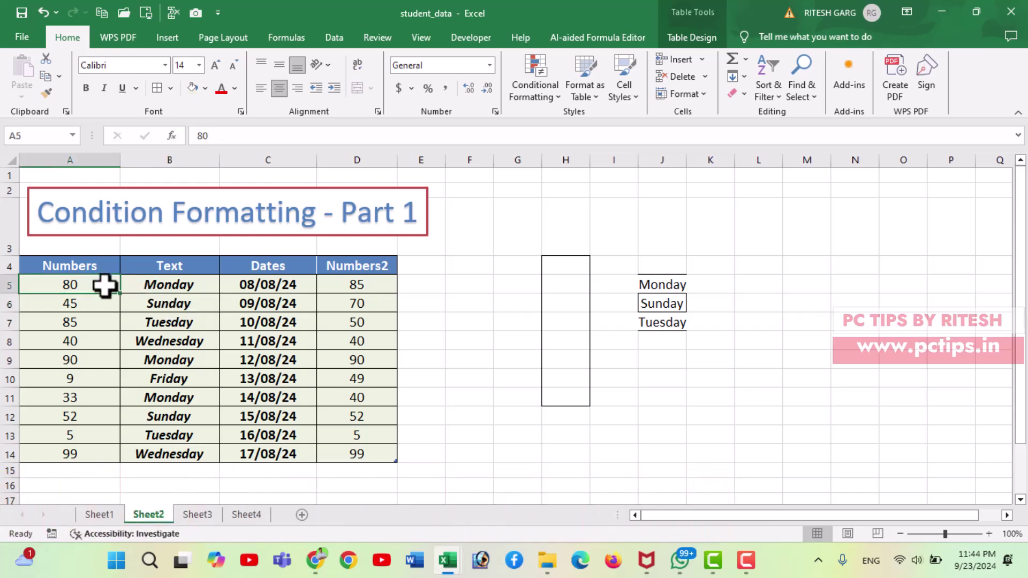
{"action": "key", "text": "Tab"}
{"action": "key", "text": "Tab"}
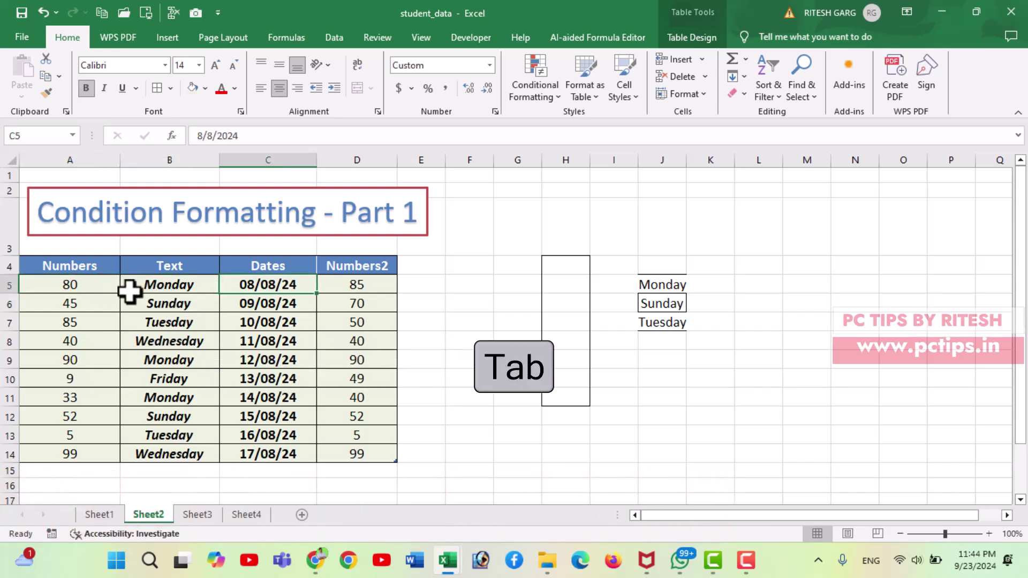
- Starting from D6, move the active cell backward along the row to A6 in the Numbers column
{"action": "left_click", "coordinate": [348, 300]}
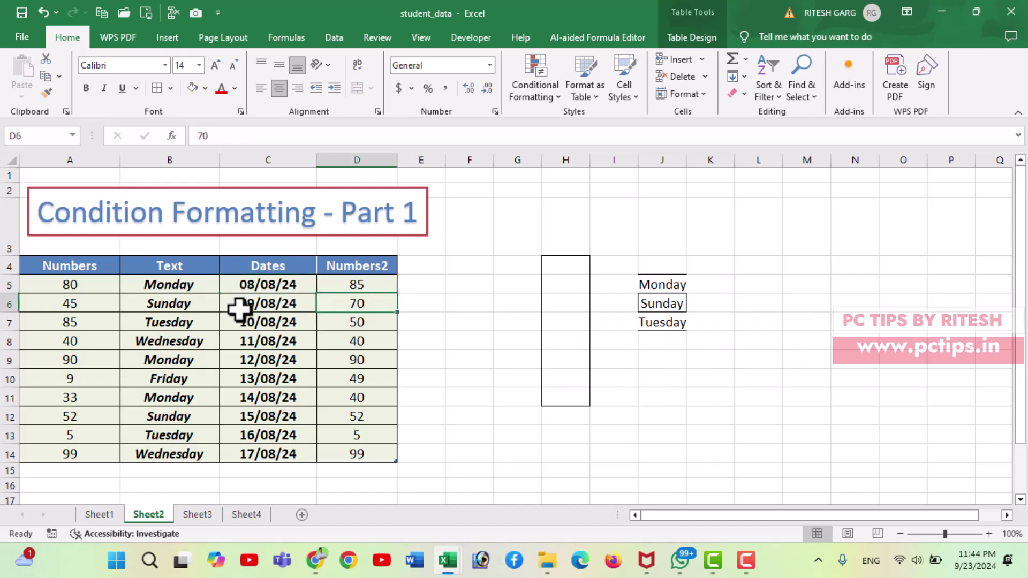
{"action": "key", "text": "shift+Tab"}
{"action": "key", "text": "shift+Tab"}
{"action": "key", "text": "shift+Tab"}
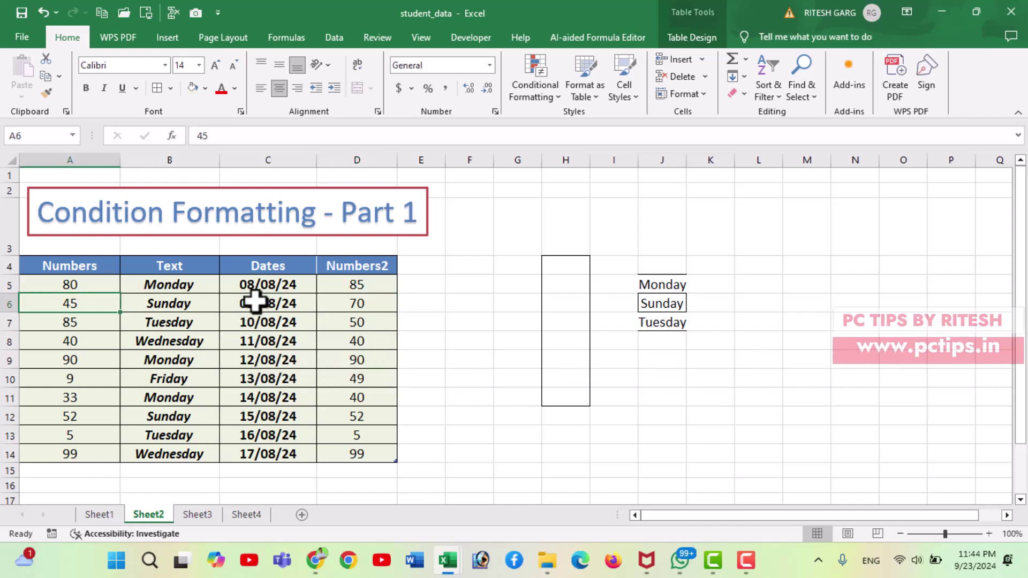
- Select the table's row 9 from A9, hide it and unhide it
{"action": "left_click", "coordinate": [275, 322]}
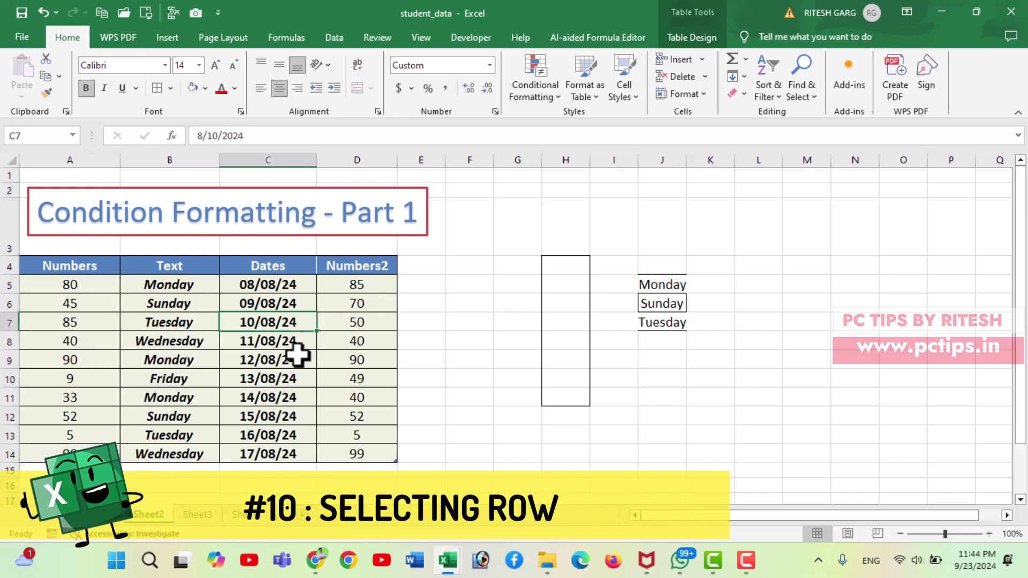
{"action": "left_click", "coordinate": [44, 360]}
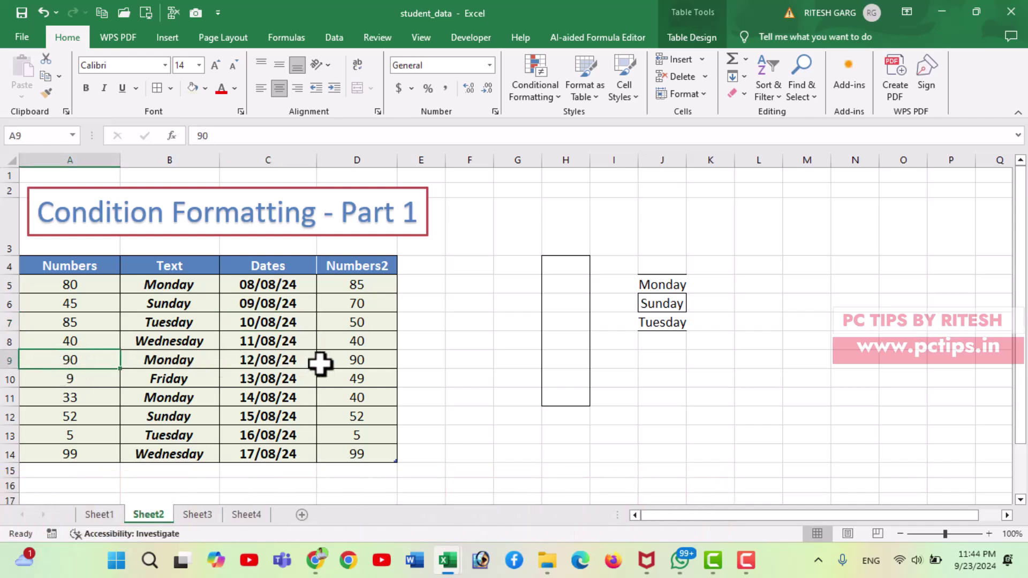
{"action": "key", "text": "shift+space"}
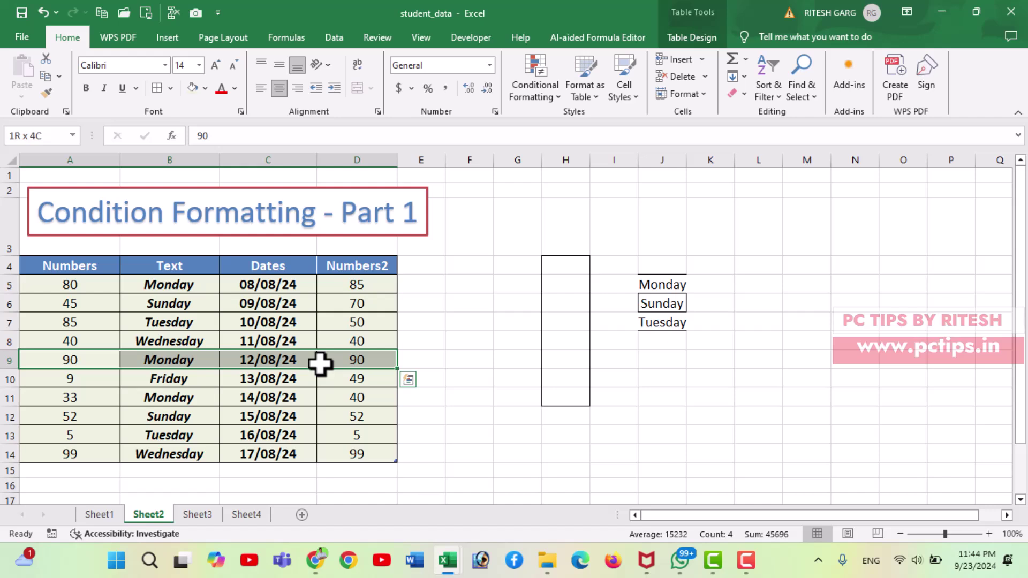
{"action": "key", "text": "ctrl+9"}
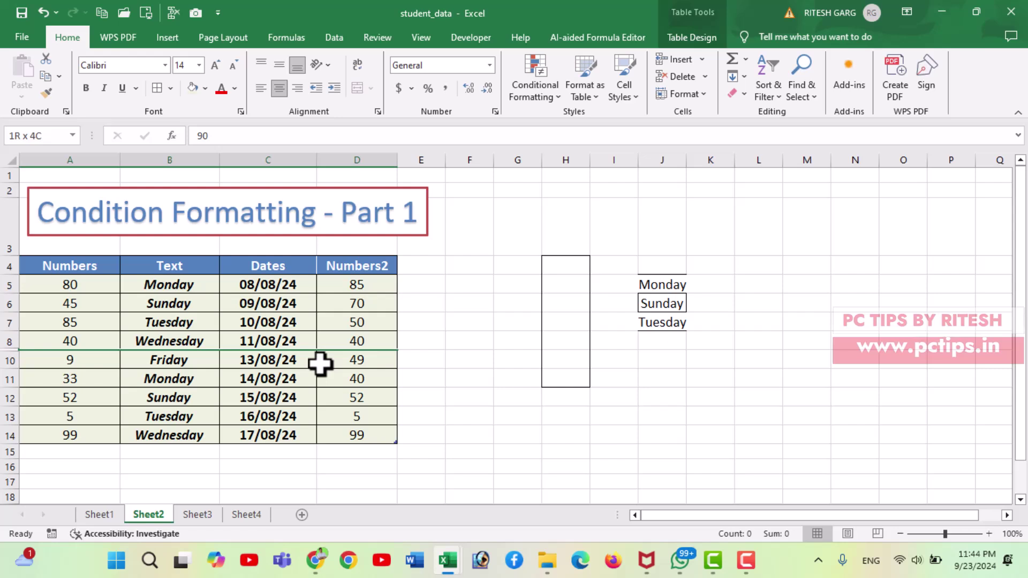
{"action": "key", "text": "ctrl+shift+9"}
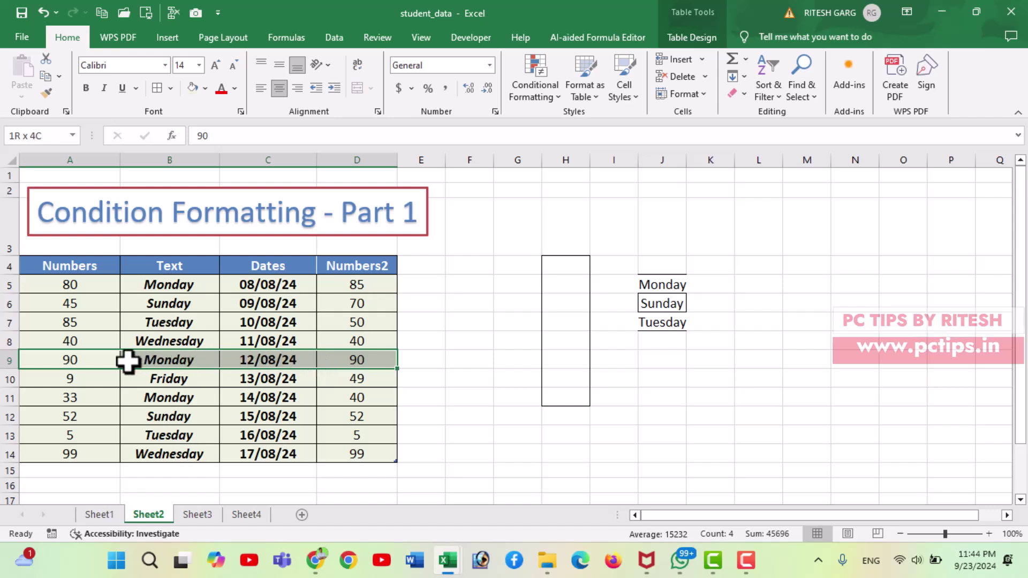
- Delete the entire table row 9, the Monday entry dated 12/08/24
{"action": "key", "text": "shift+space"}
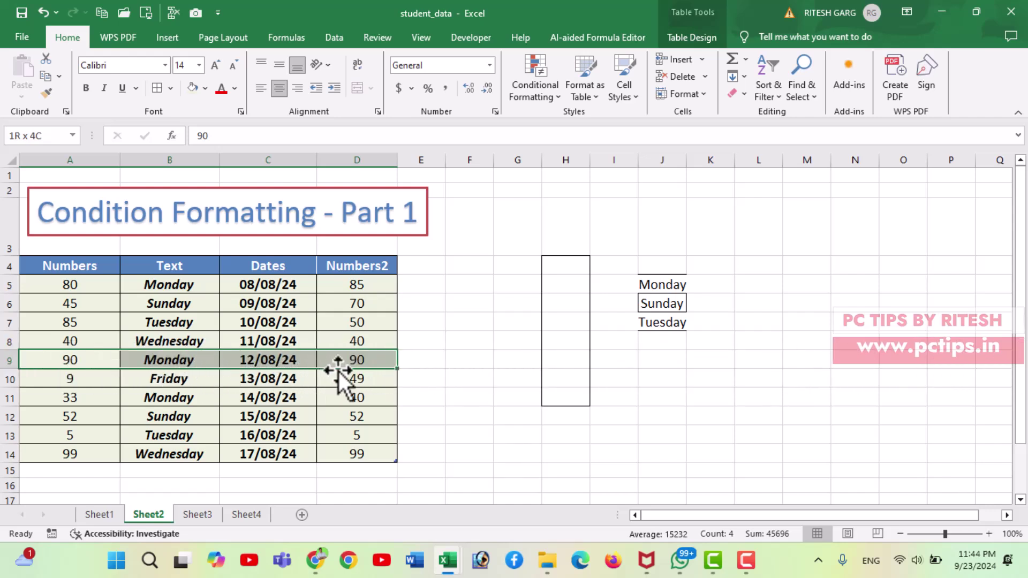
{"action": "key", "text": "ctrl+minus"}
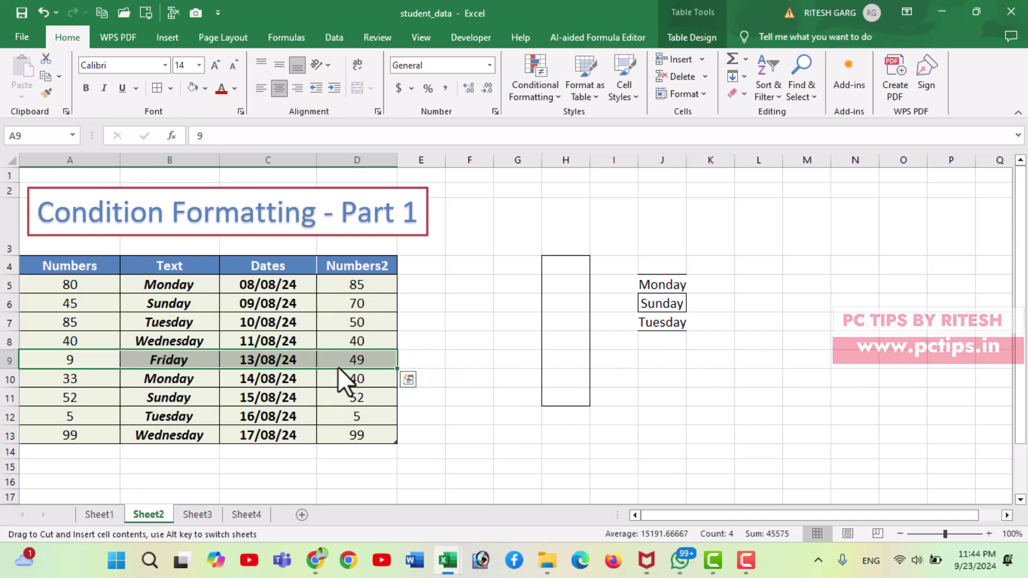
- Select the table's Dates column from C5 and hide column C
{"action": "left_click", "coordinate": [269, 284]}
{"action": "key", "text": "ctrl+space"}
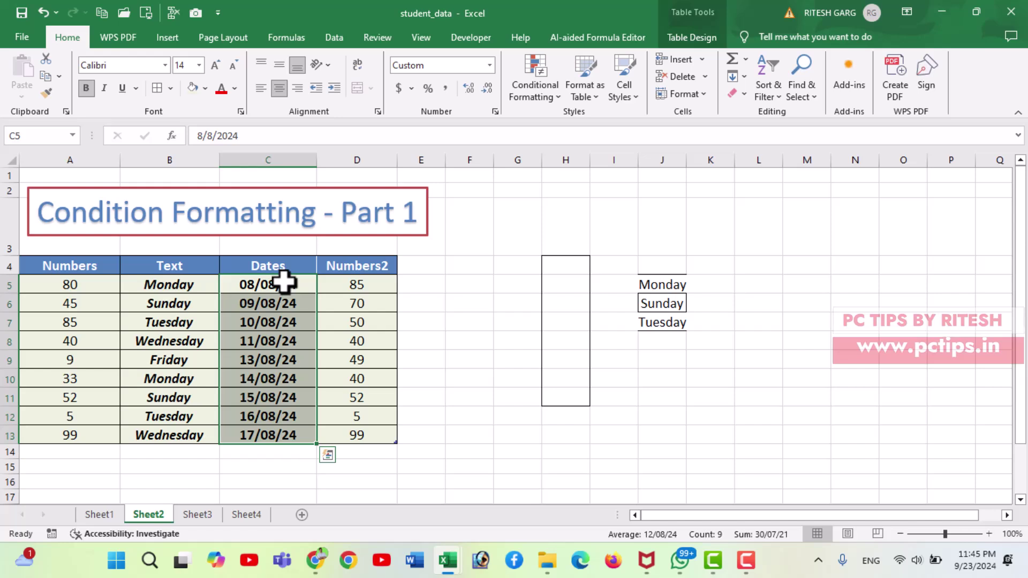
{"action": "key", "text": "ctrl+0"}
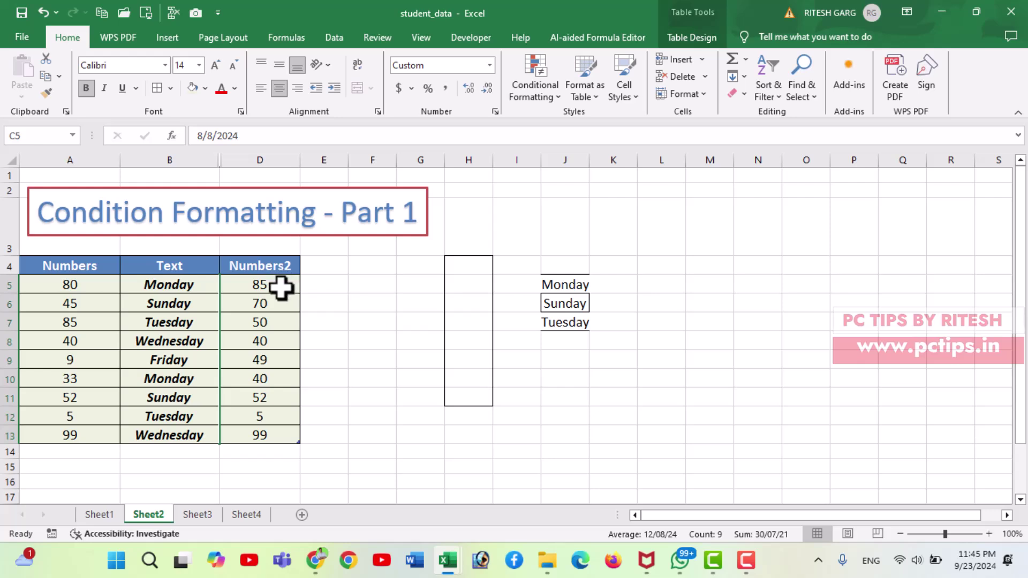
- Select the Numbers2 column from D5 and delete it from the table
{"action": "left_click", "coordinate": [279, 281]}
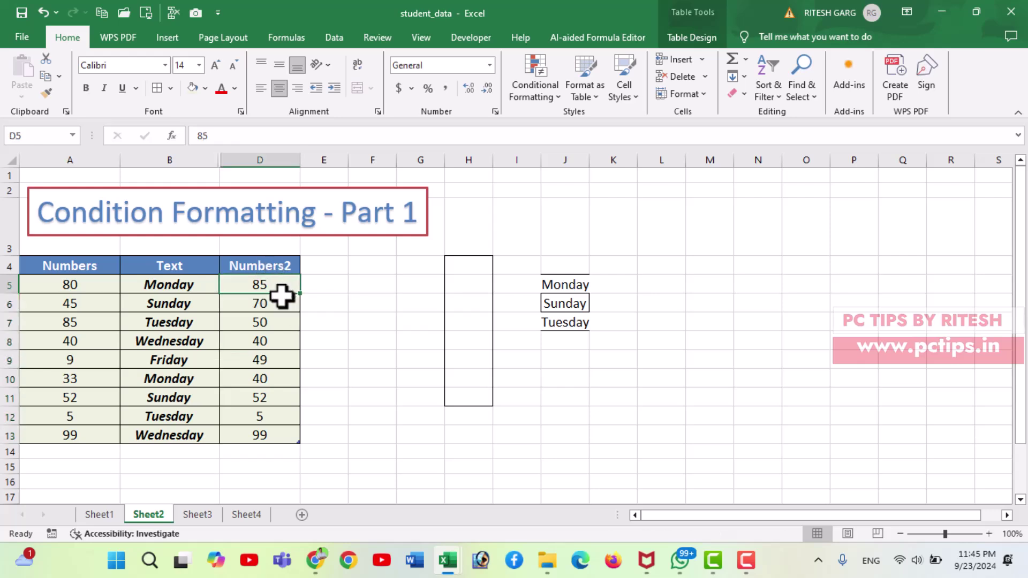
{"action": "key", "text": "ctrl+space"}
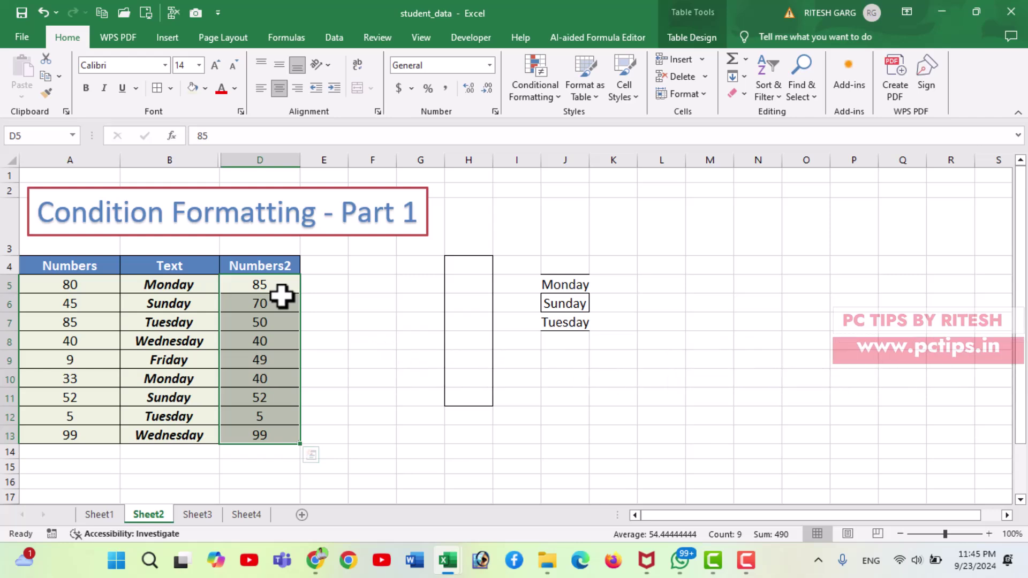
{"action": "key", "text": "ctrl+minus"}
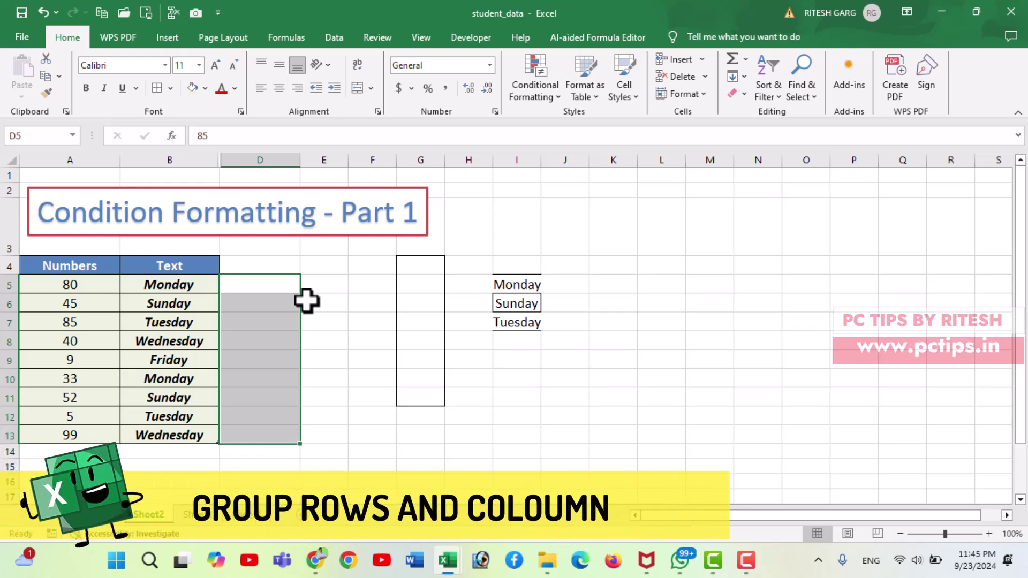
- Group the table range A6:B11 by rows
{"action": "left_click", "coordinate": [56, 323]}
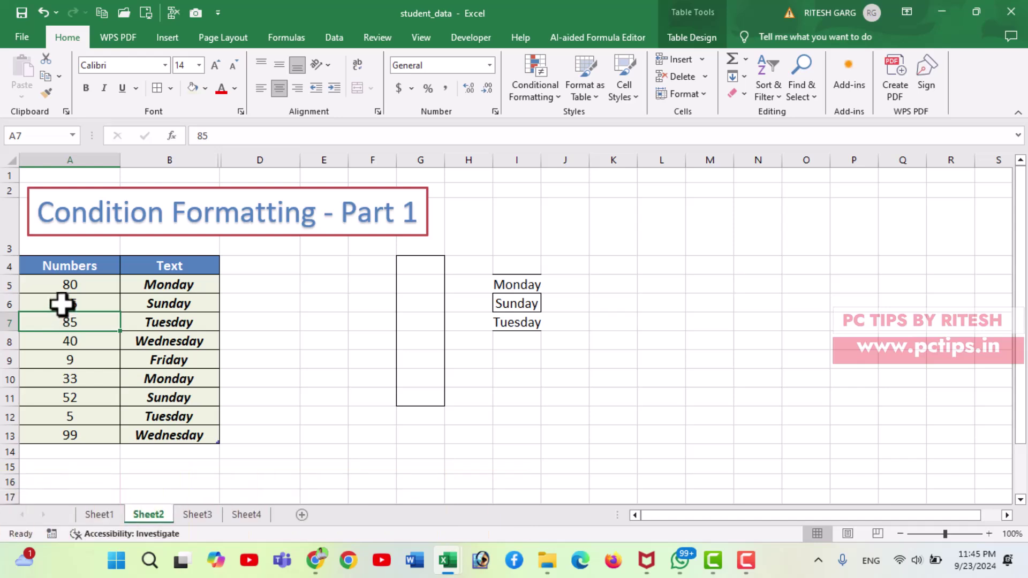
{"action": "left_click_drag", "start_coordinate": [62, 304], "coordinate": [154, 397]}
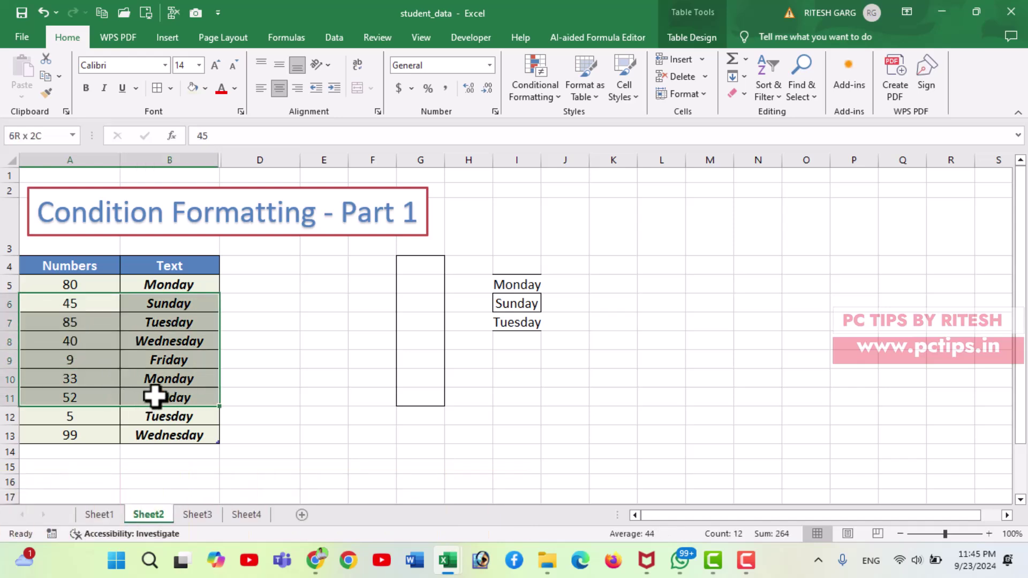
{"action": "key", "text": "alt"}
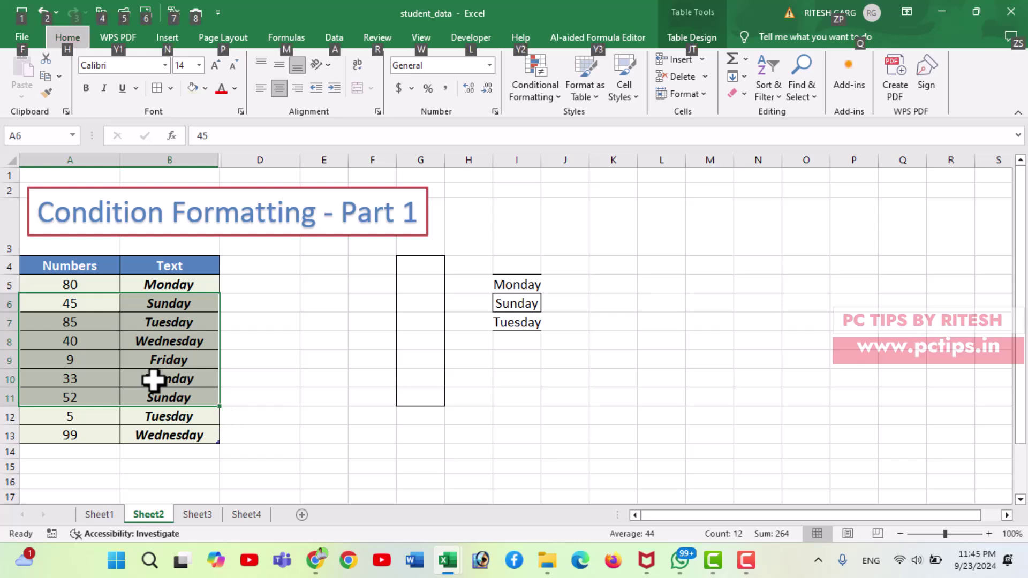
{"action": "key", "text": "alt"}
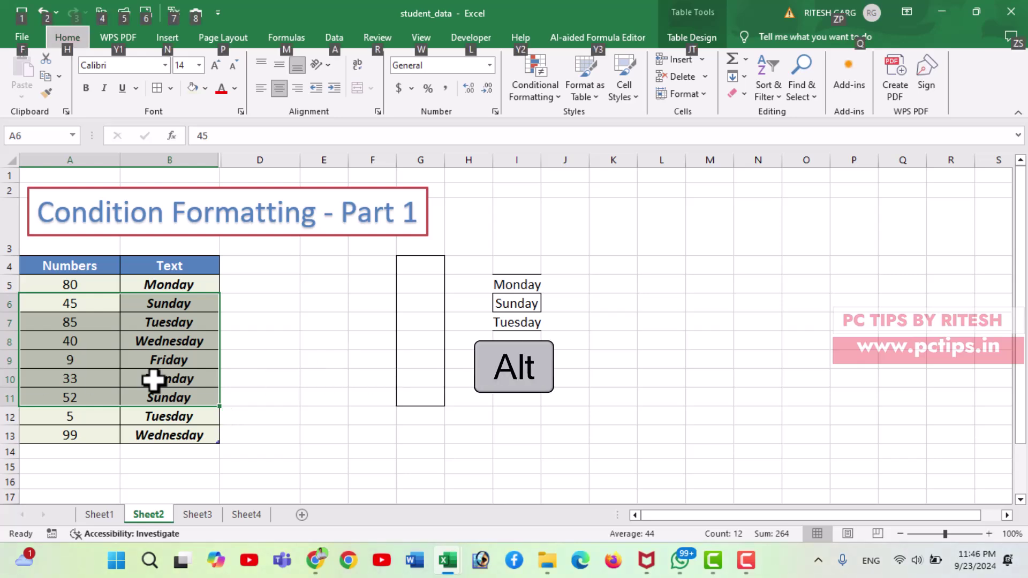
{"action": "key", "text": "shift"}
{"action": "key", "text": "alt+shift+Right"}
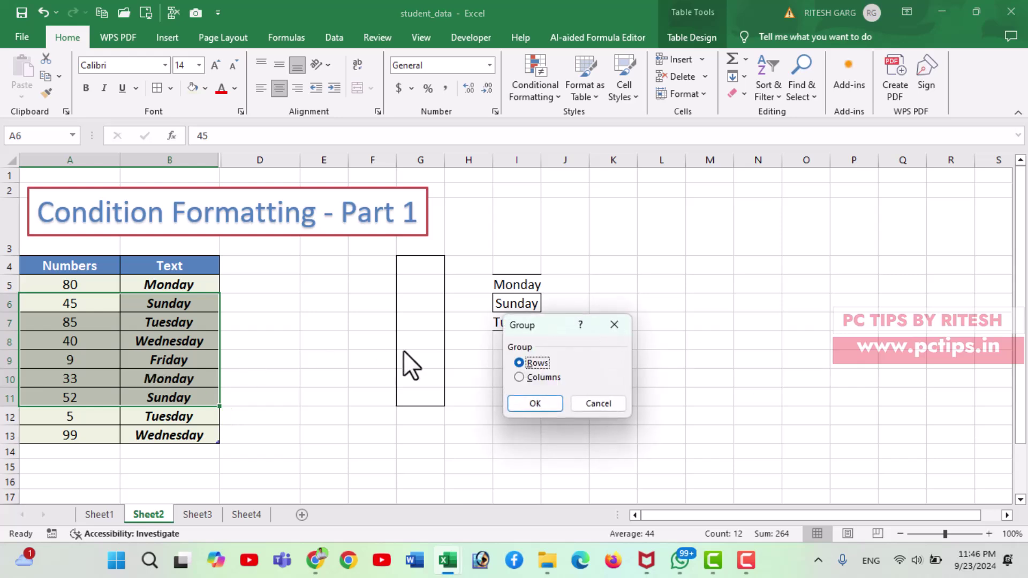
{"action": "left_click_drag", "start_coordinate": [526, 333], "coordinate": [394, 285]}
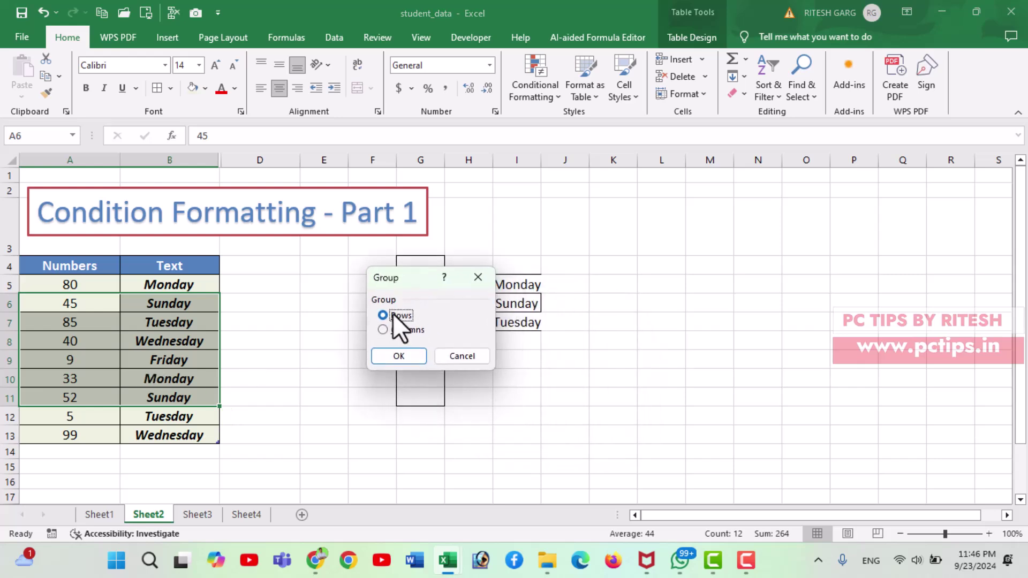
{"action": "left_click", "coordinate": [396, 355]}
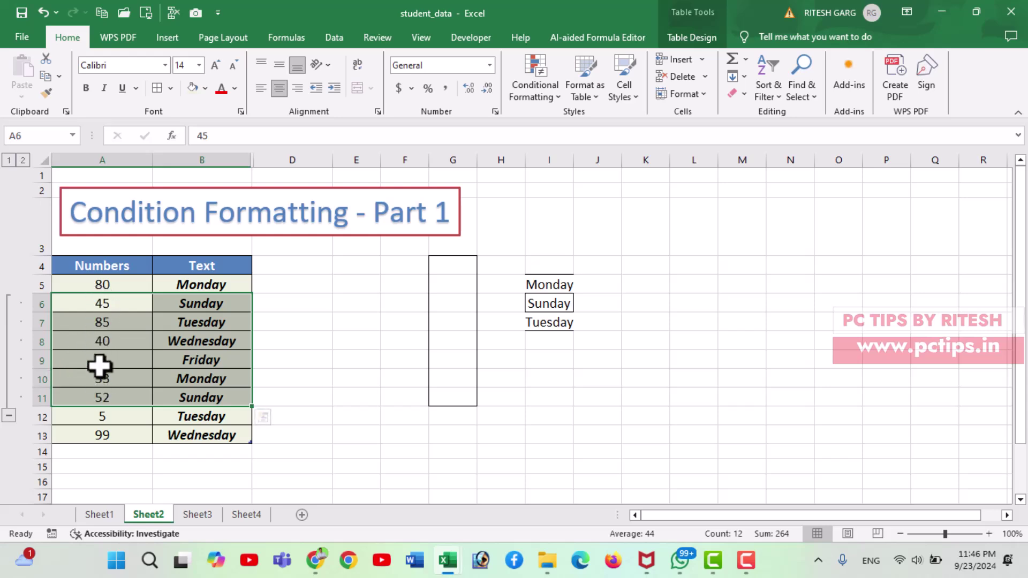
- Collapse the group of rows 6 to 11 and expand it again
{"action": "left_click", "coordinate": [8, 414]}
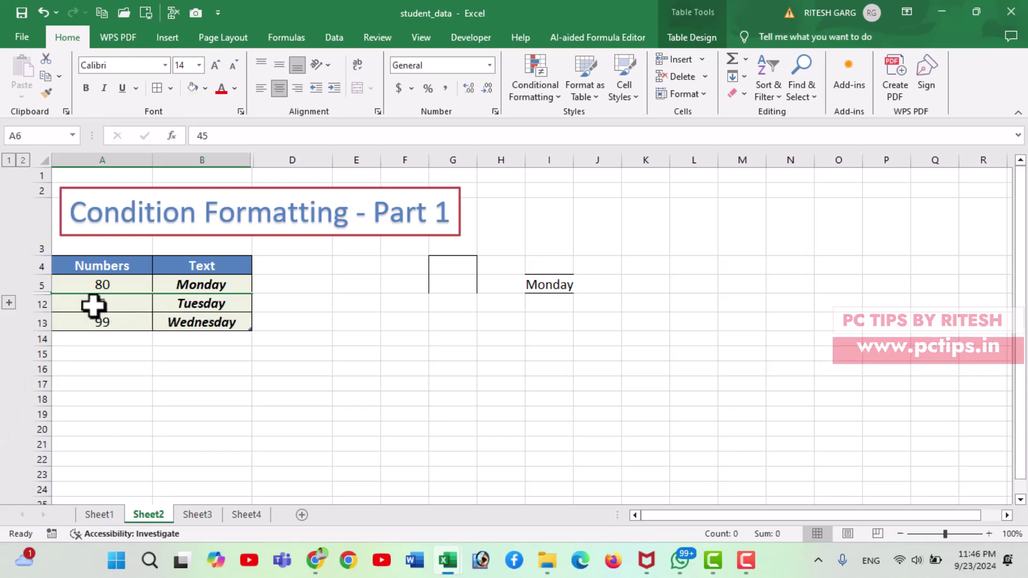
{"action": "left_click", "coordinate": [10, 304]}
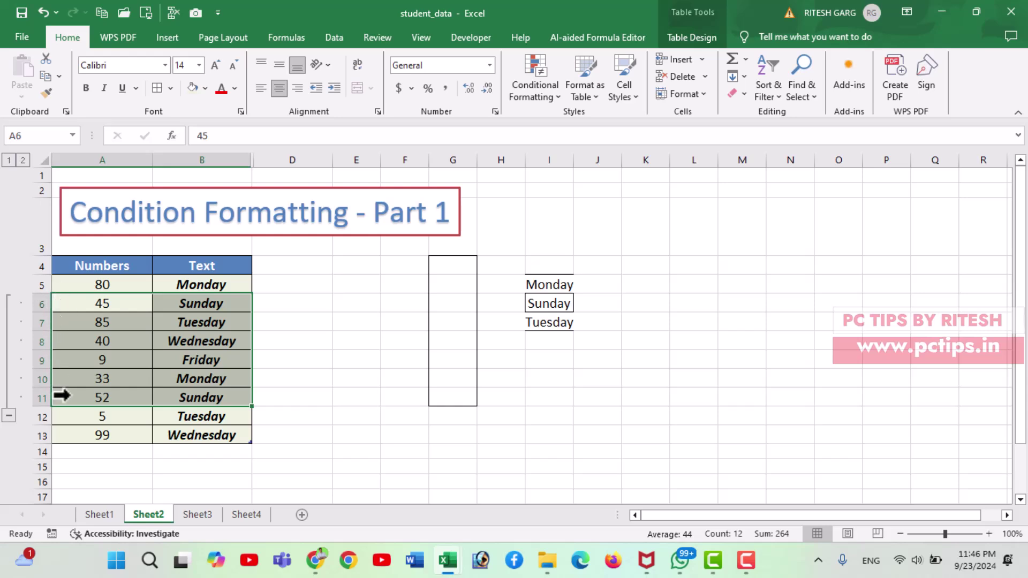
- Fill the grouped cells A6:B11 with the lightest dark-blue theme tint
{"action": "left_click", "coordinate": [204, 87]}
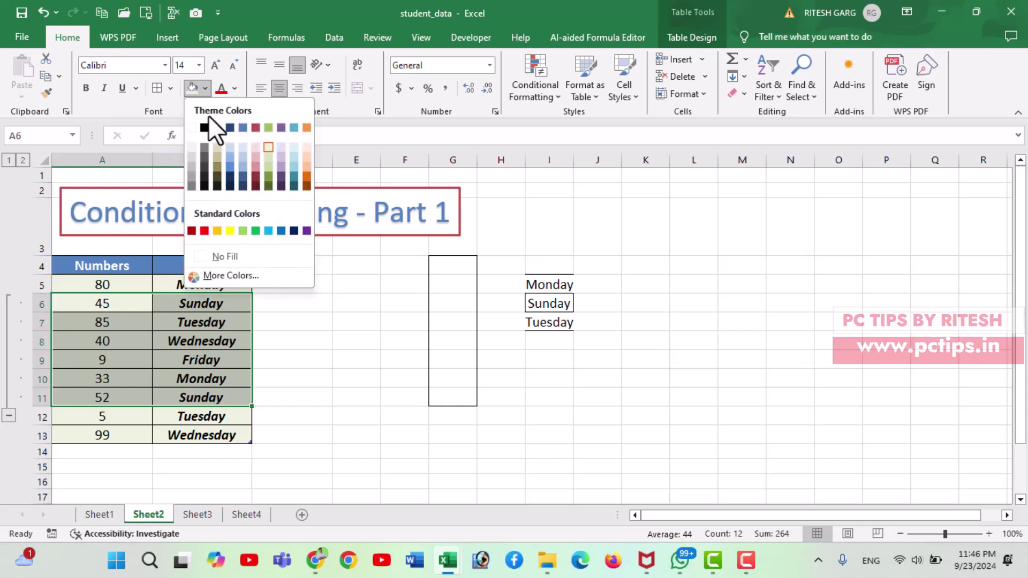
{"action": "left_click", "coordinate": [232, 150]}
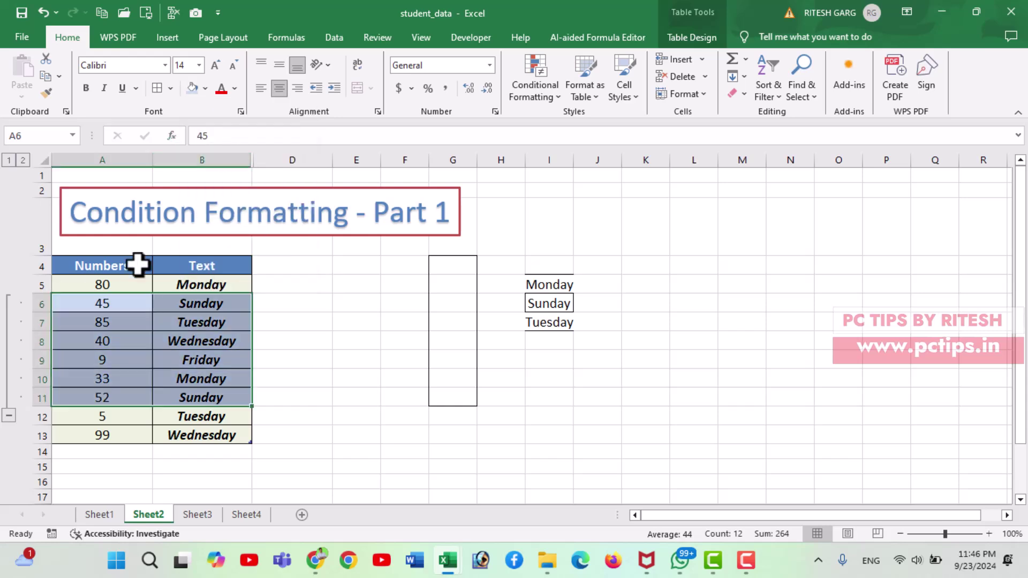
{"action": "left_click", "coordinate": [150, 341]}
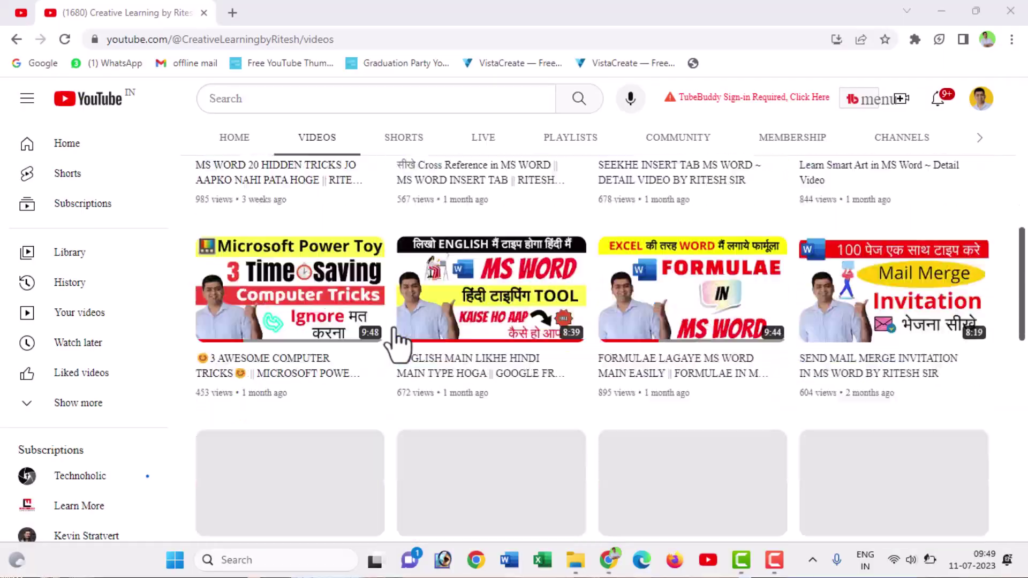
{"action": "scroll", "coordinate": [396, 342], "scroll_direction": "down", "scroll_amount": 5}
{"action": "scroll", "coordinate": [396, 343], "scroll_direction": "down", "scroll_amount": 7}
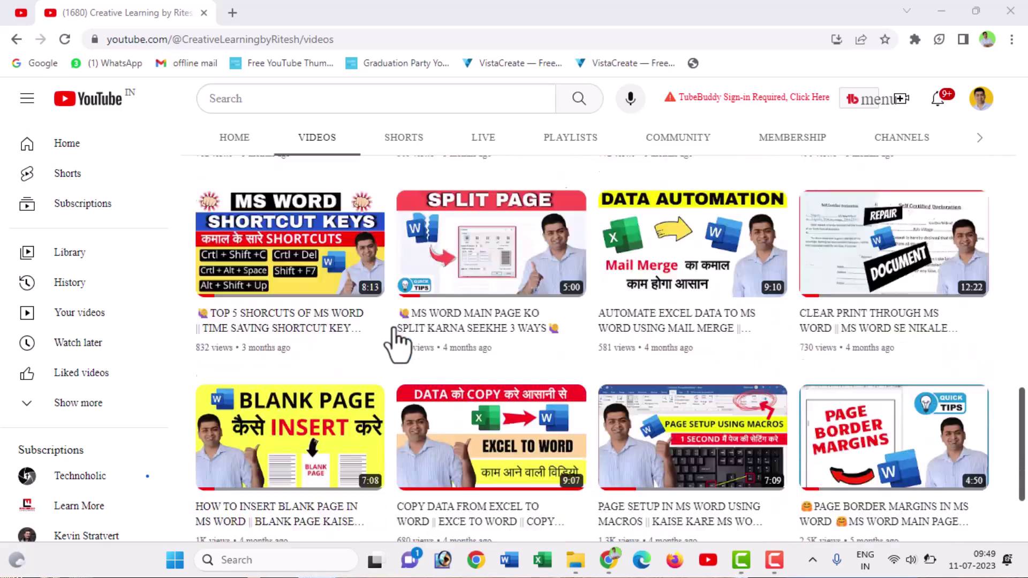